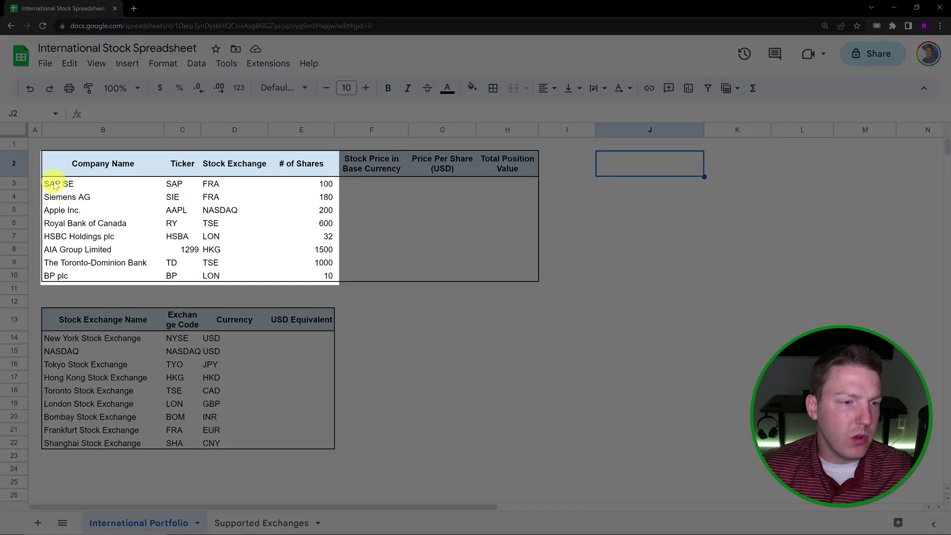
Step: Review the company names, ticker symbols and exchange codes of the portfolio holdings
left_click_drag(54, 185, 84, 277)
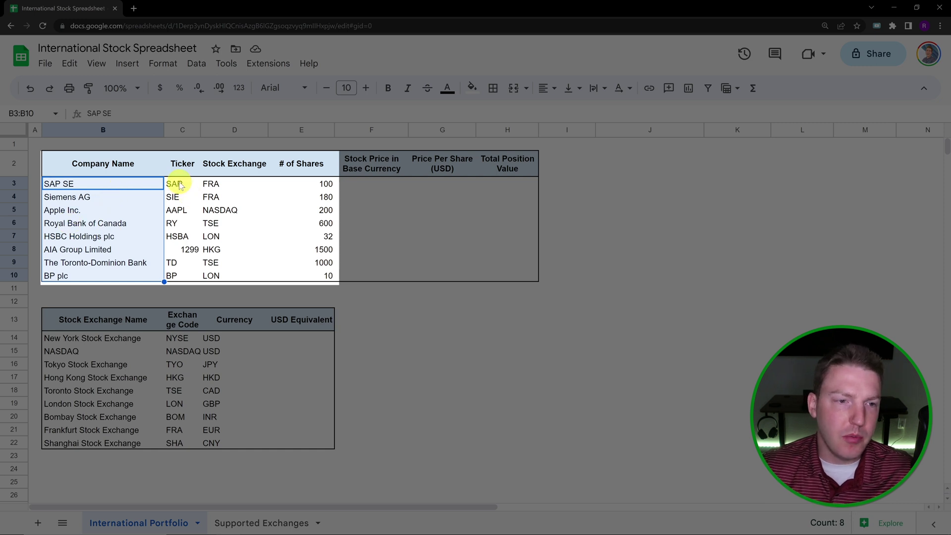
left_click_drag(178, 183, 183, 280)
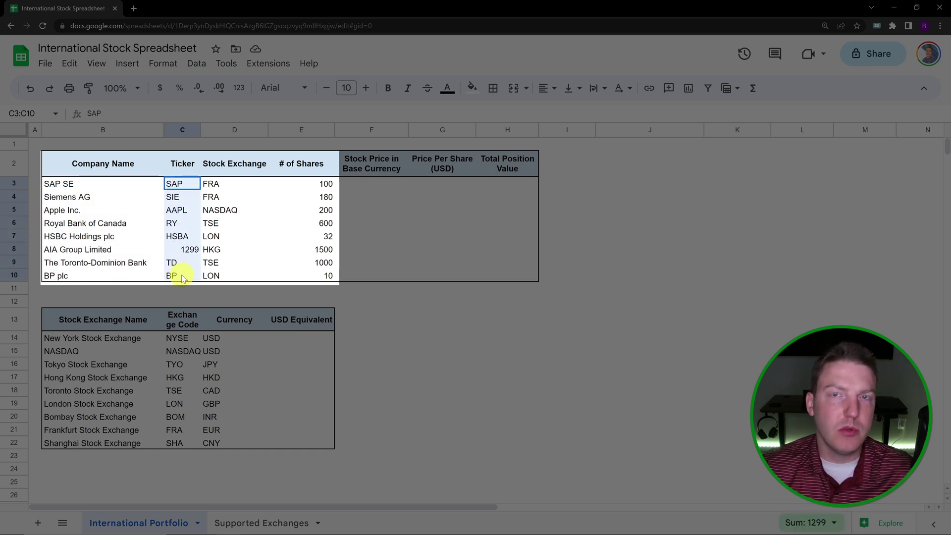
left_click_drag(224, 186, 215, 276)
left_click(214, 188)
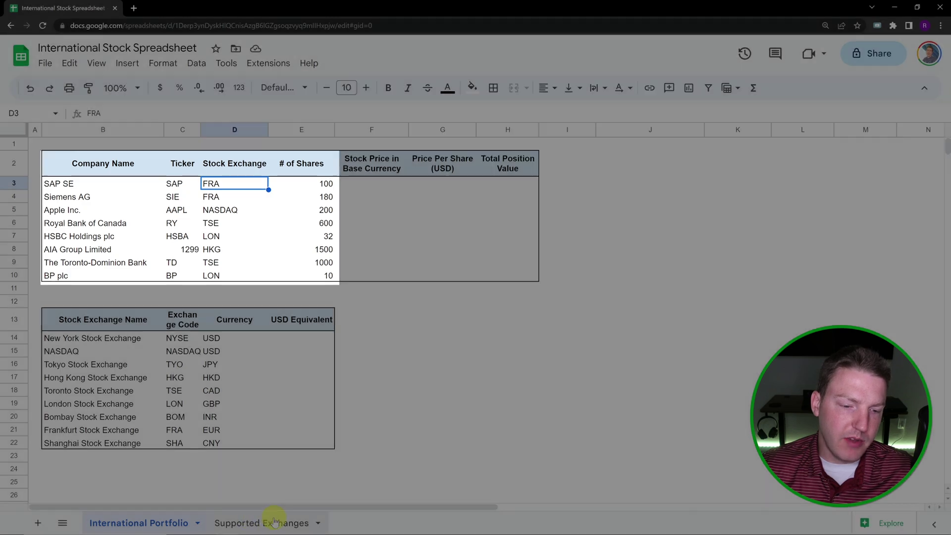
Step: Browse the Supported Exchanges sheet, then return to the International Portfolio sheet
left_click(272, 523)
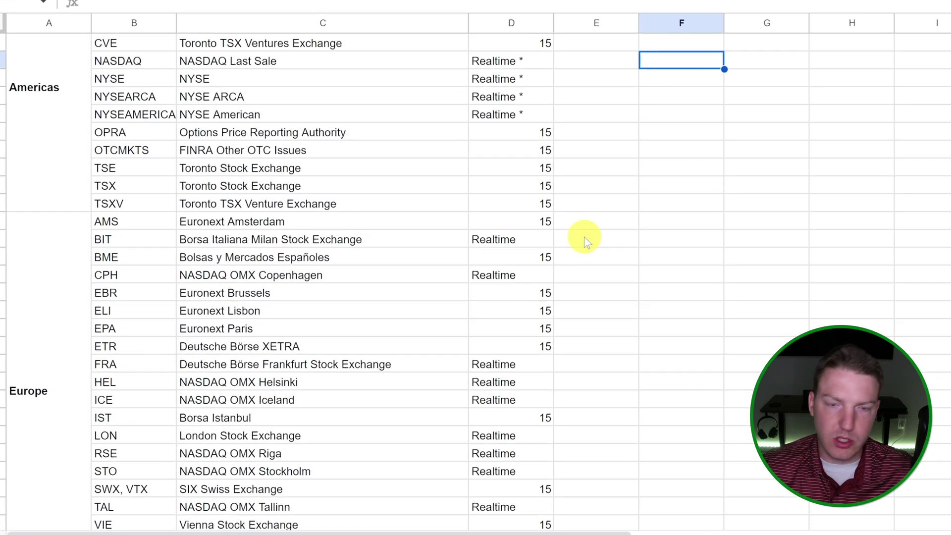
scroll(620, 233, "up", 2)
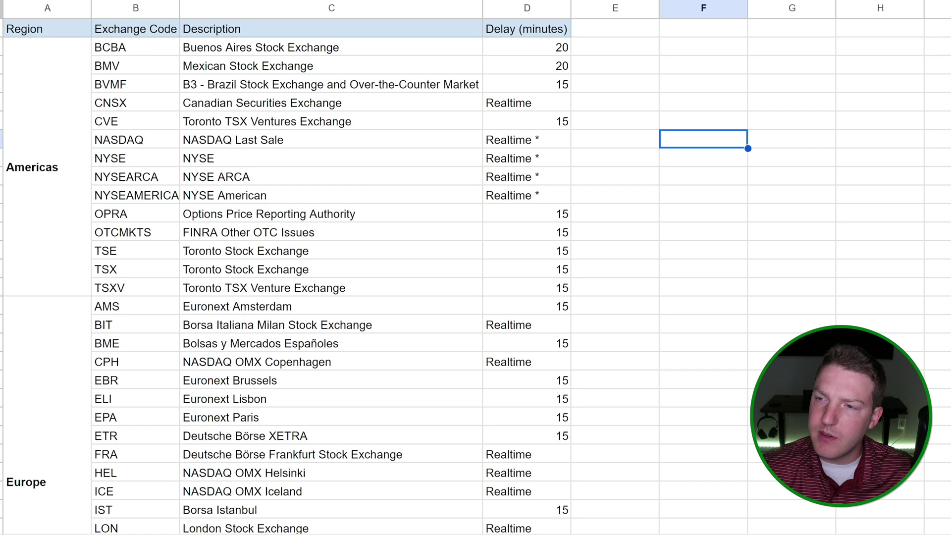
scroll(327, 277, "down", 10)
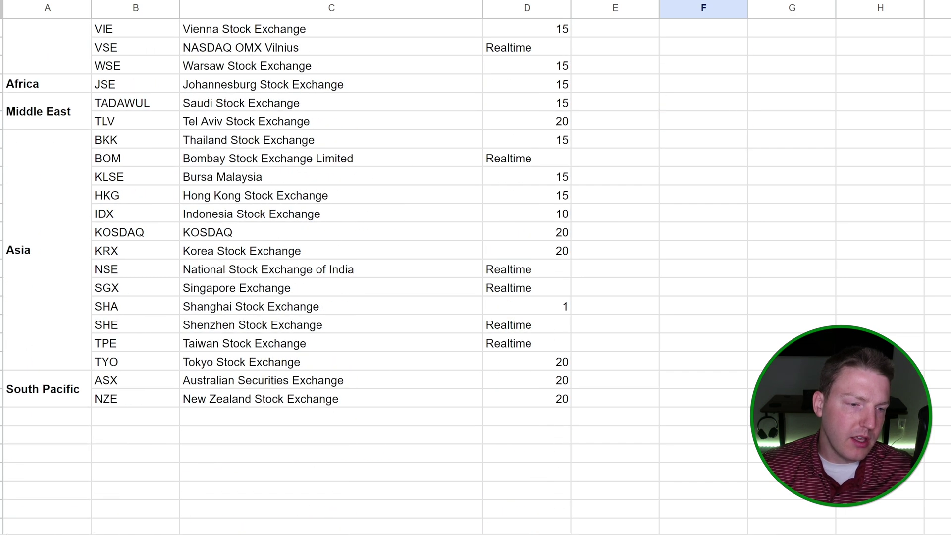
scroll(327, 277, "up", 1)
scroll(327, 277, "up", 1)
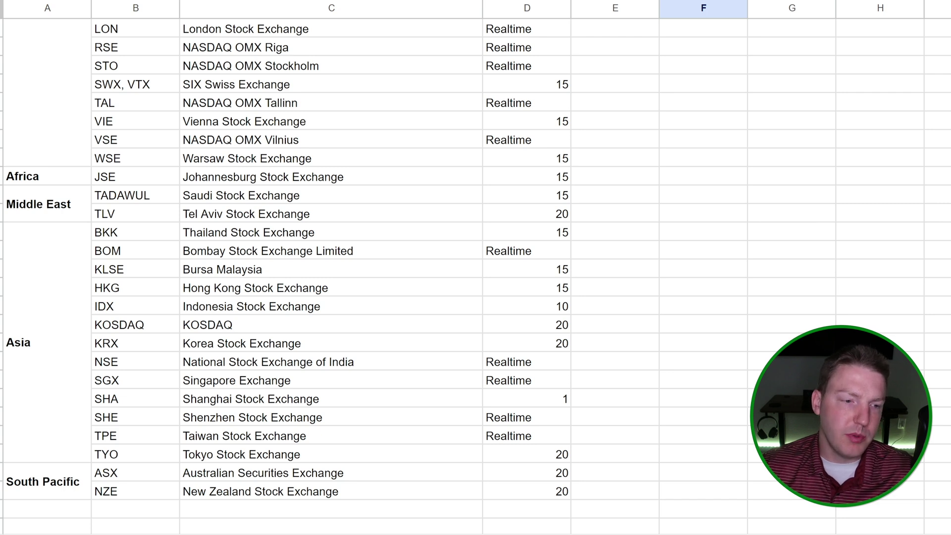
scroll(330, 188, "up", 9)
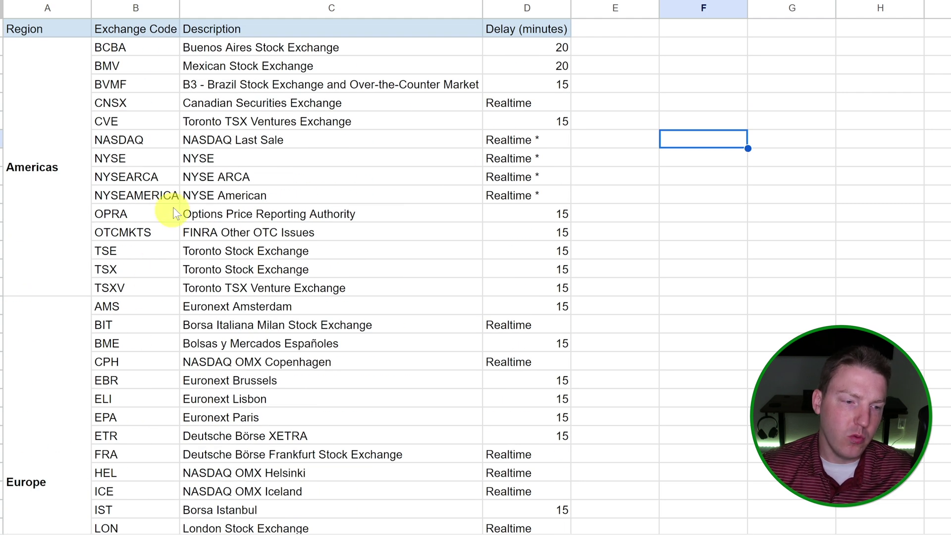
left_click(191, 530)
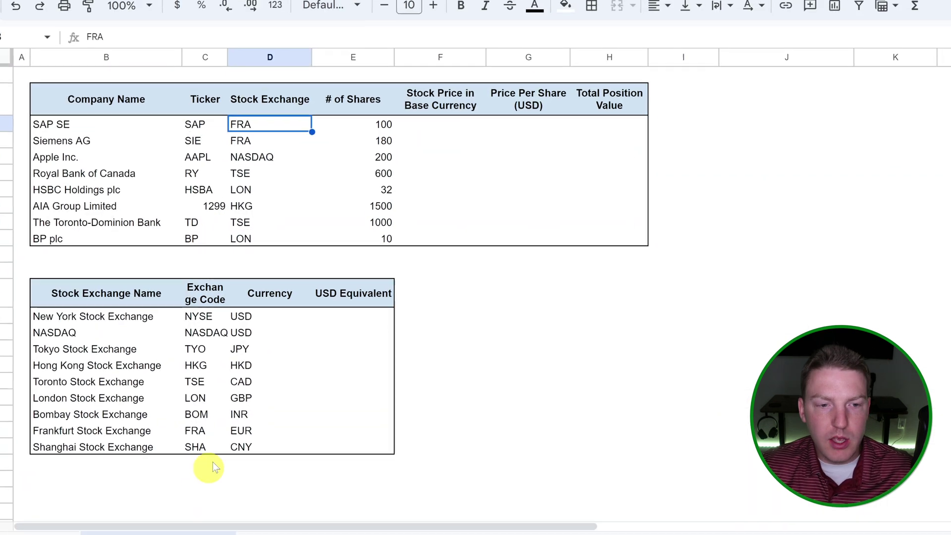
Step: Inspect the exchange-to-currency table's exchanges, currency codes and USD Equivalent cells
left_click(94, 349)
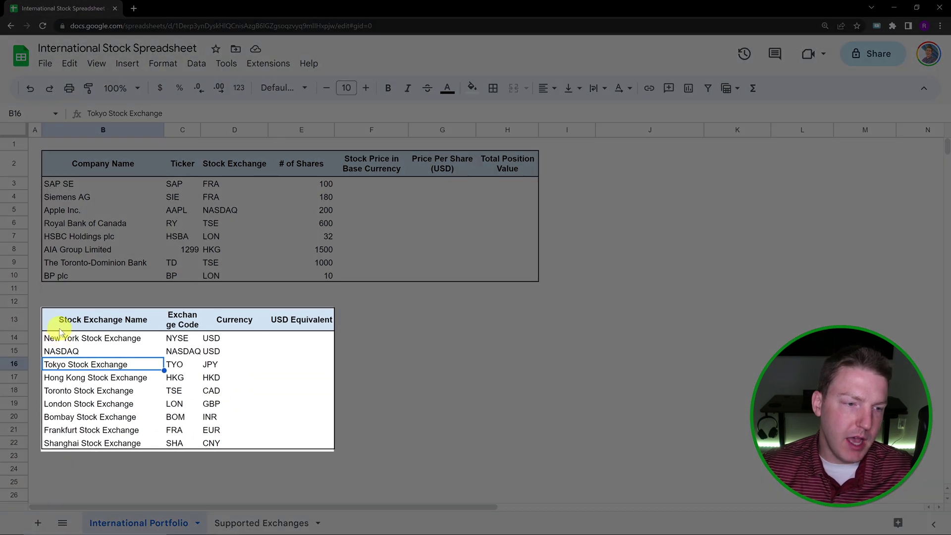
left_click_drag(60, 330, 300, 443)
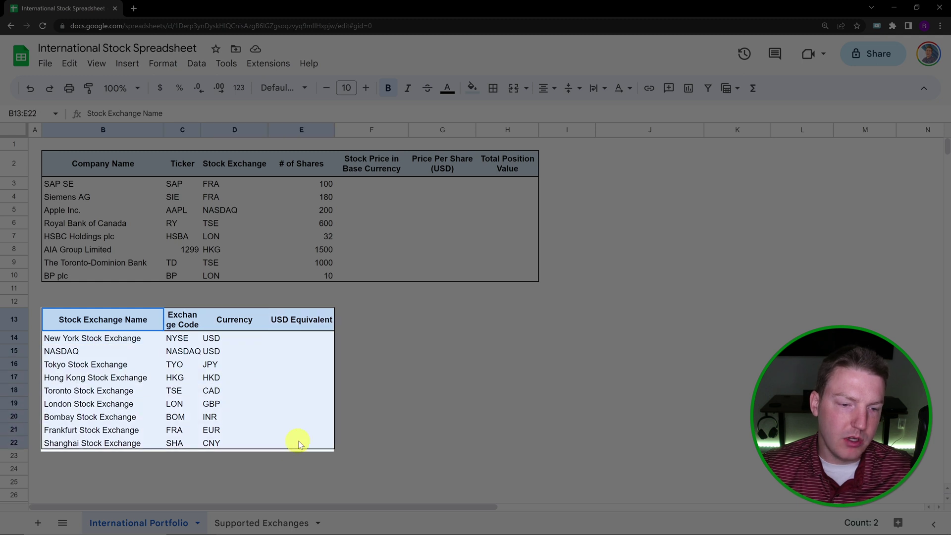
left_click(376, 403)
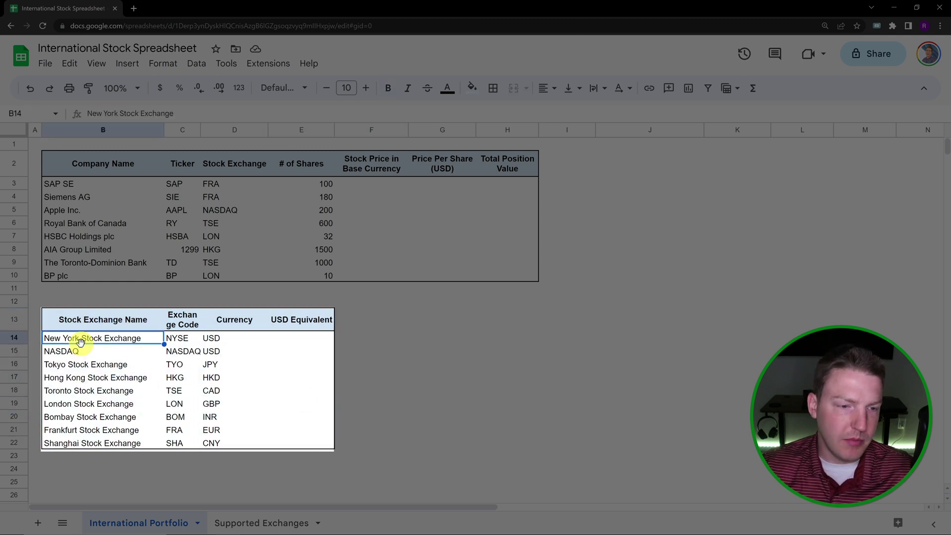
left_click(185, 339)
left_click(280, 351)
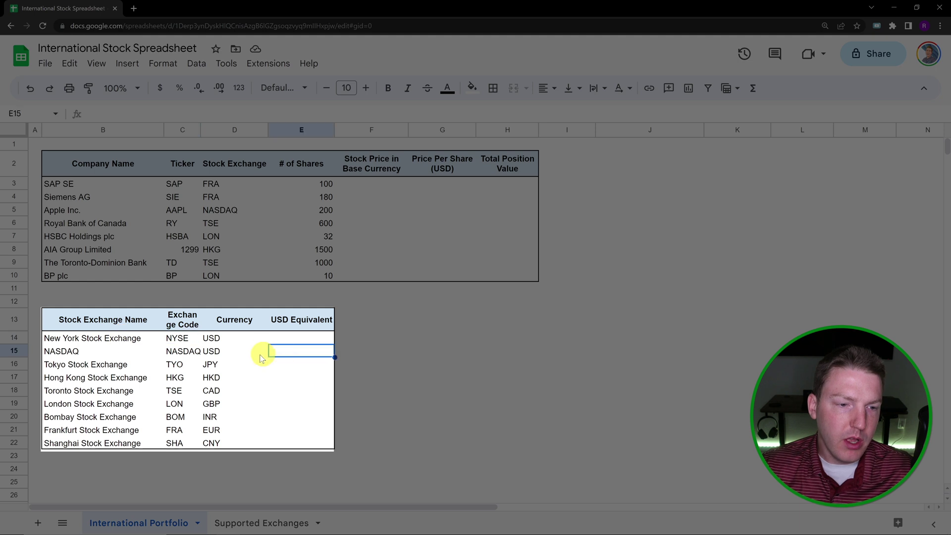
left_click_drag(219, 345, 212, 443)
left_click(308, 382)
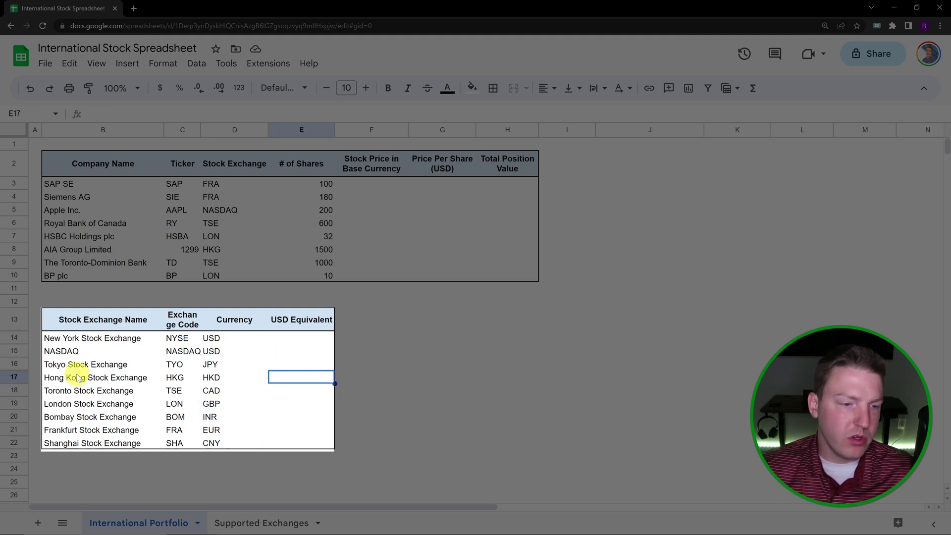
left_click_drag(220, 338, 213, 446)
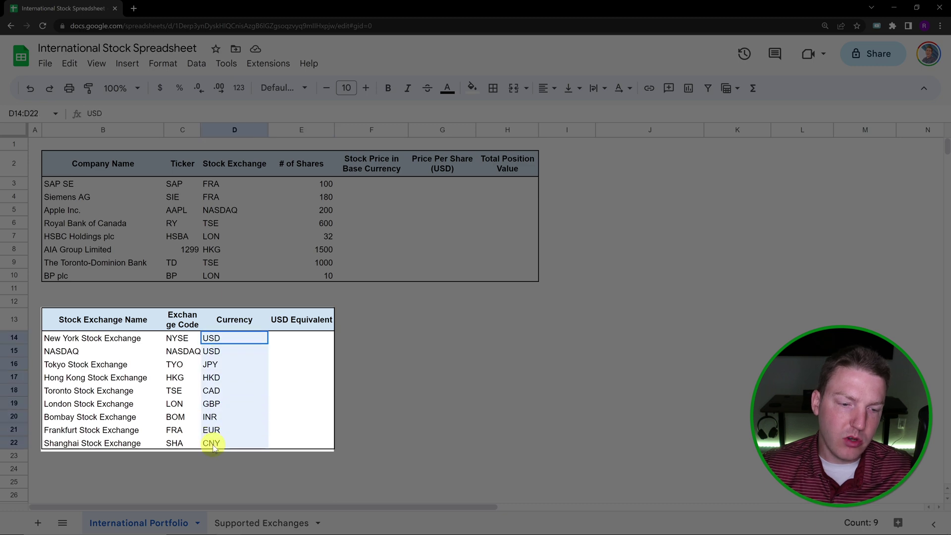
left_click(276, 377)
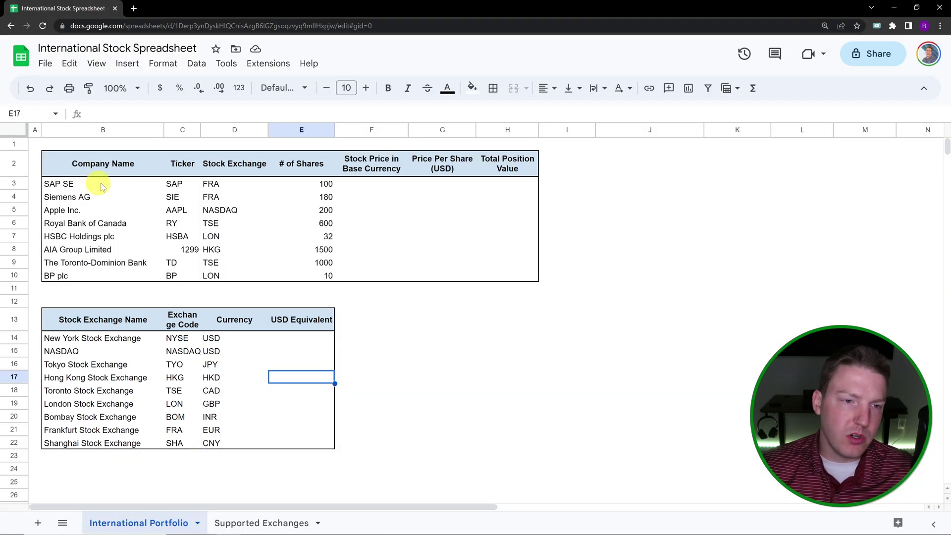
Step: Enter =GOOGLEFINANCE("FRA:SAP", "price") in SAP SE's base-currency price cell F3
left_click_drag(100, 185, 335, 190)
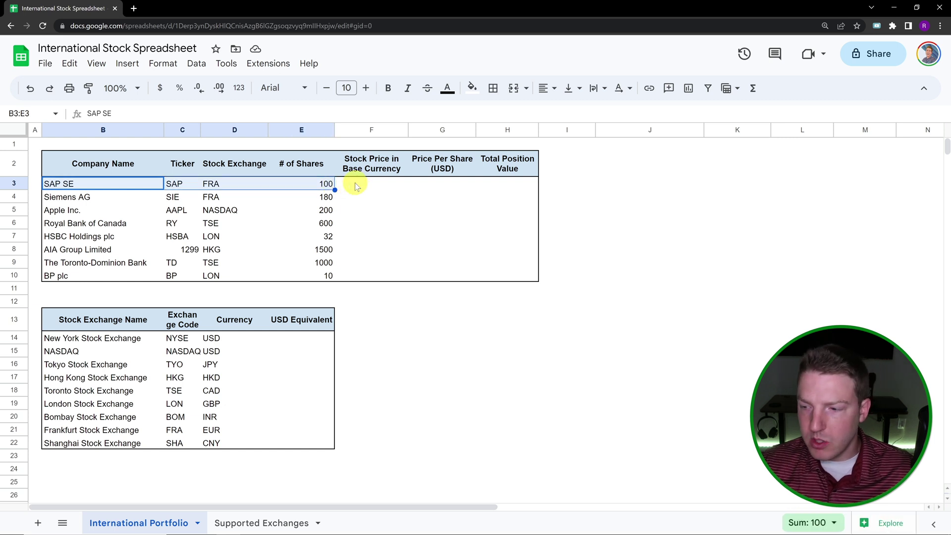
left_click(356, 186)
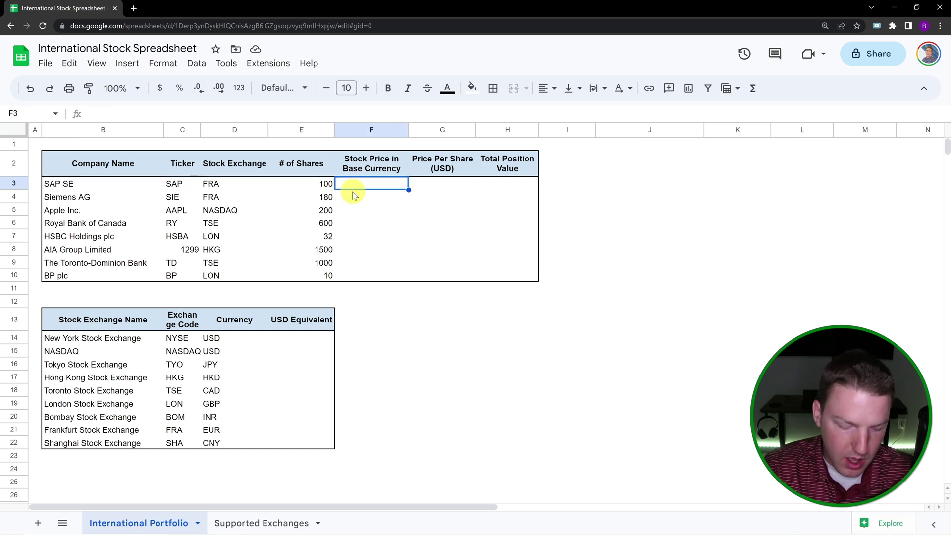
type("=goo")
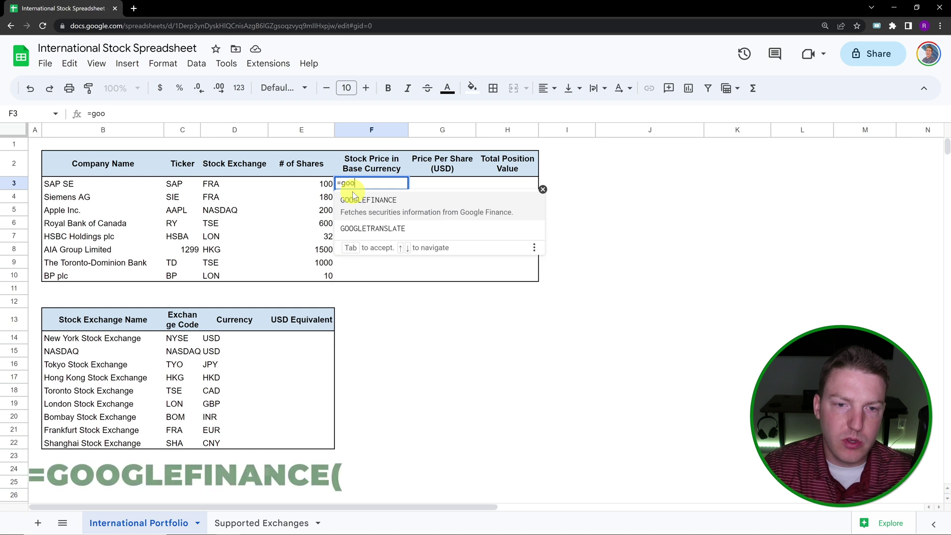
left_click(370, 200)
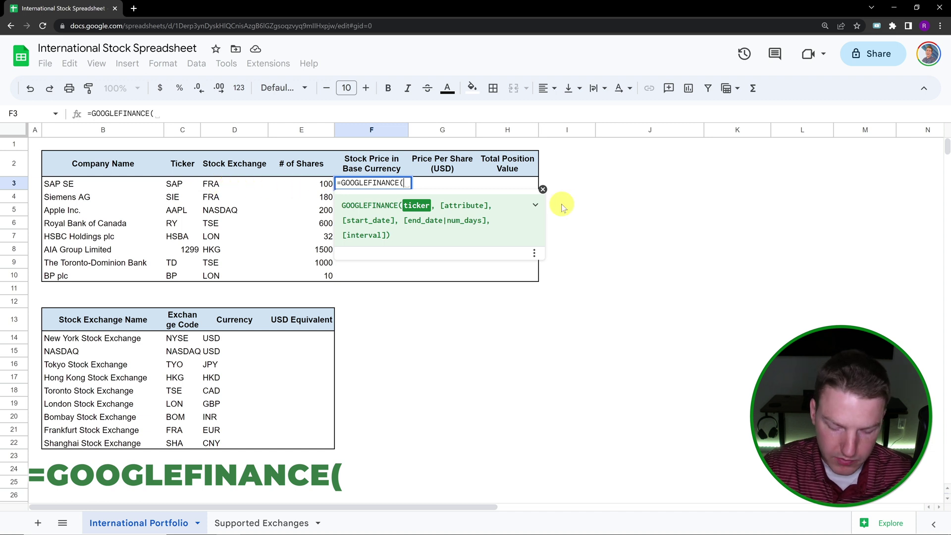
type("\"FRA")
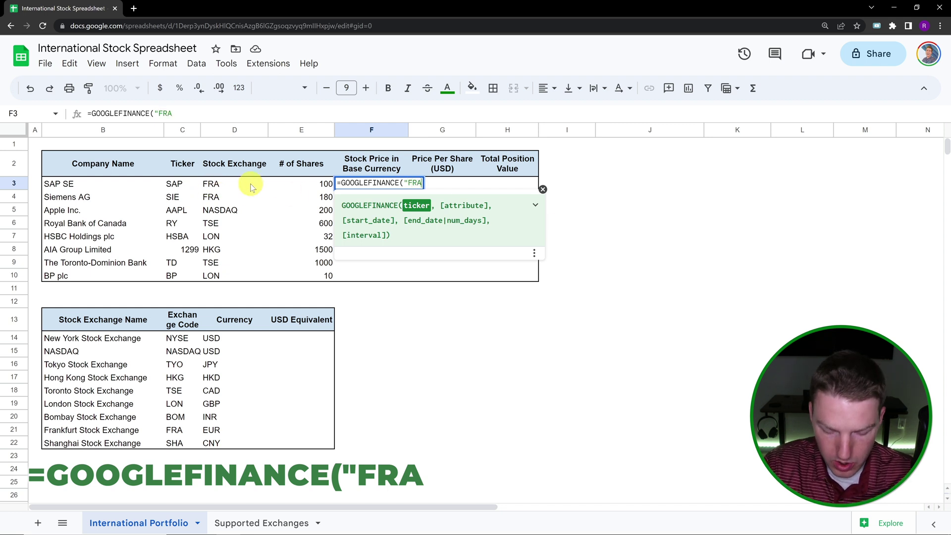
type(":SAP")
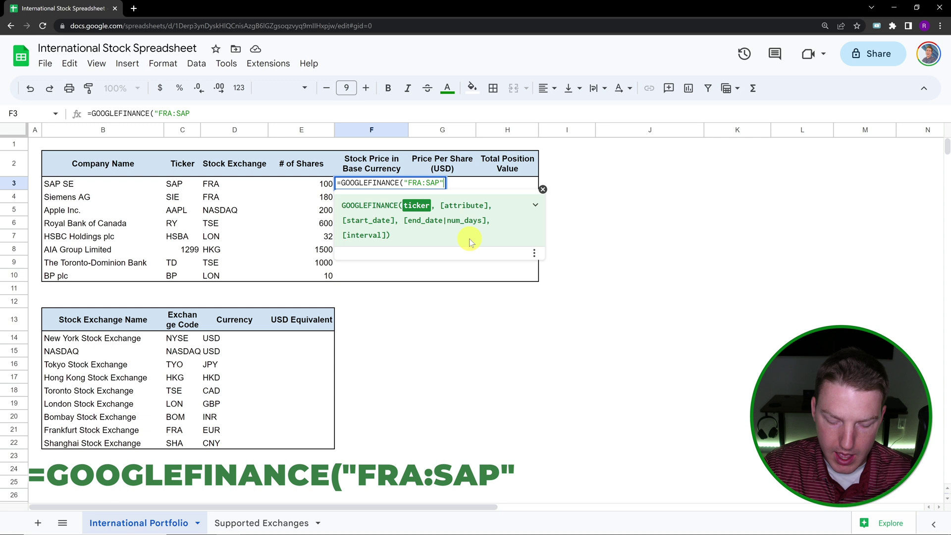
type(", ")
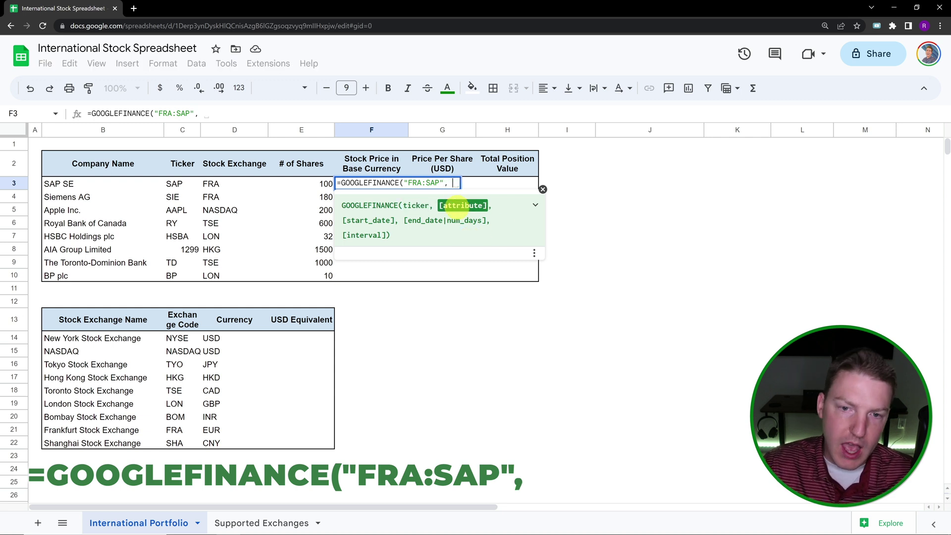
type("\"pr")
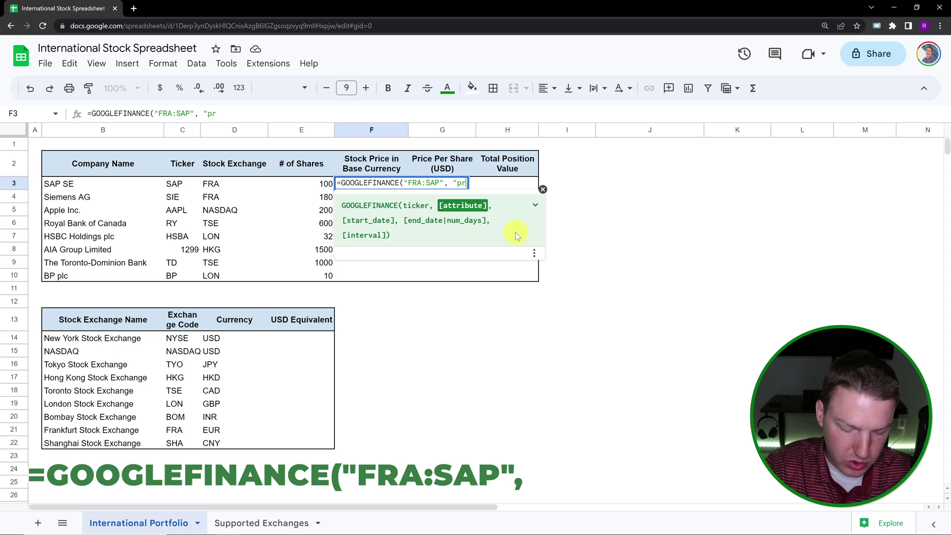
type("ice\"")
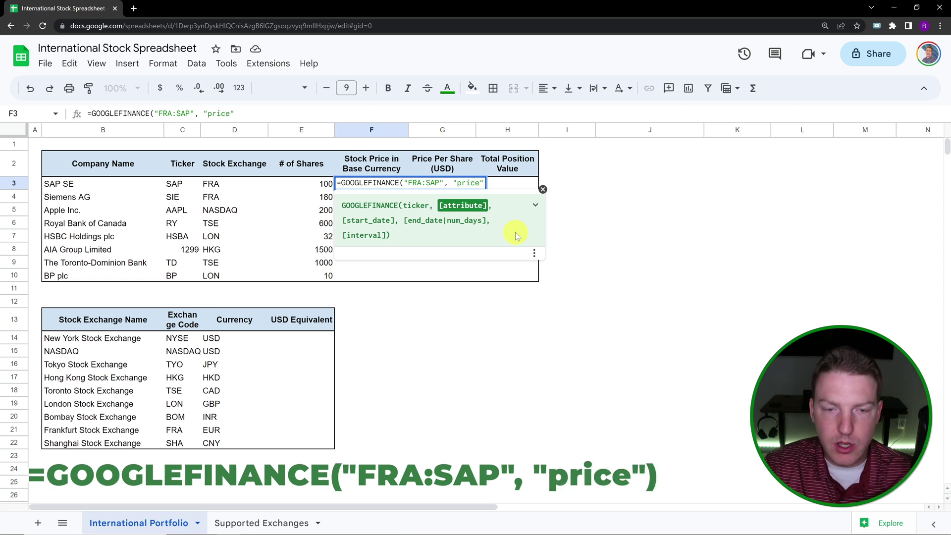
type(")")
key("Return")
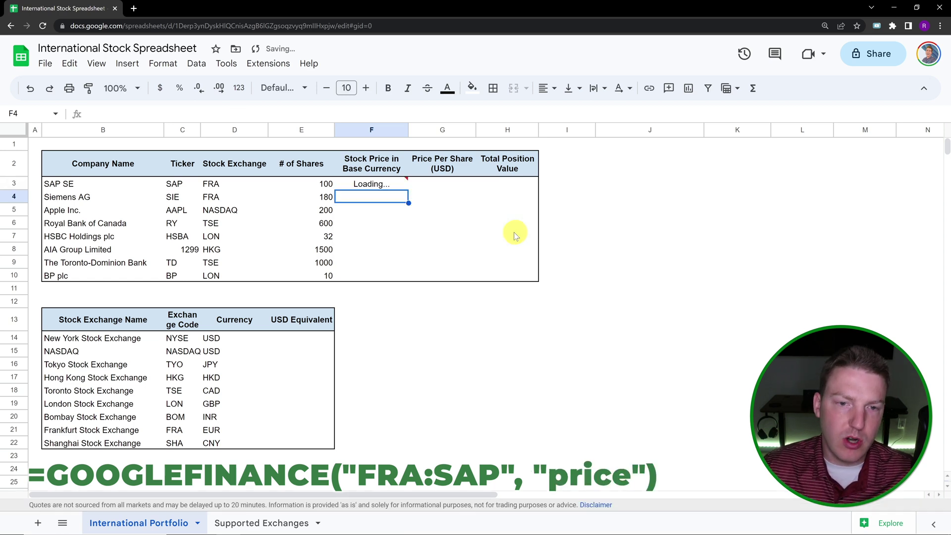
left_click(386, 189)
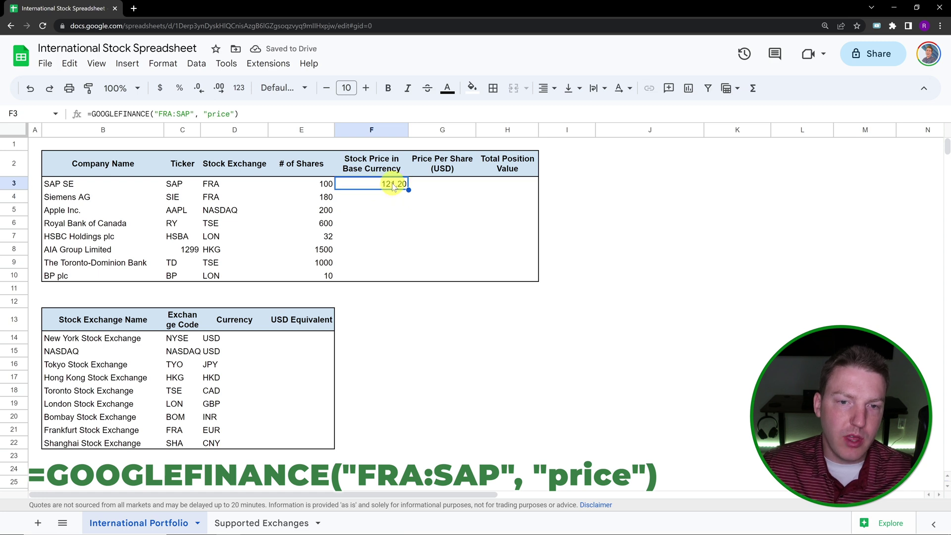
left_click(67, 187)
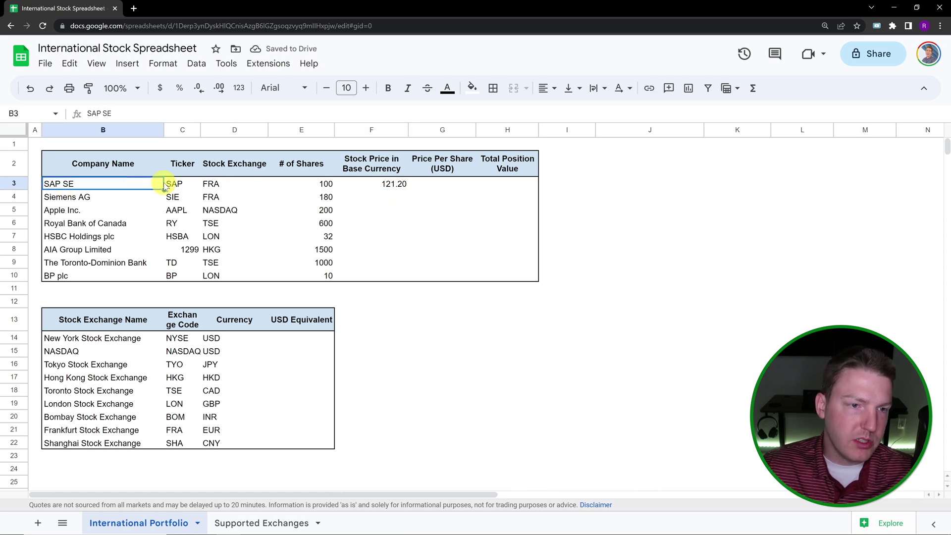
left_click(391, 190)
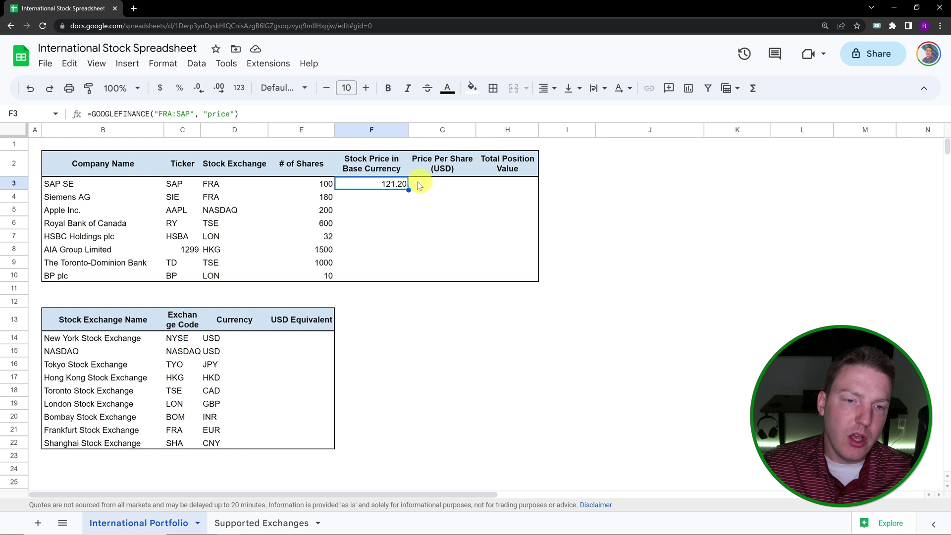
left_click_drag(80, 429, 218, 431)
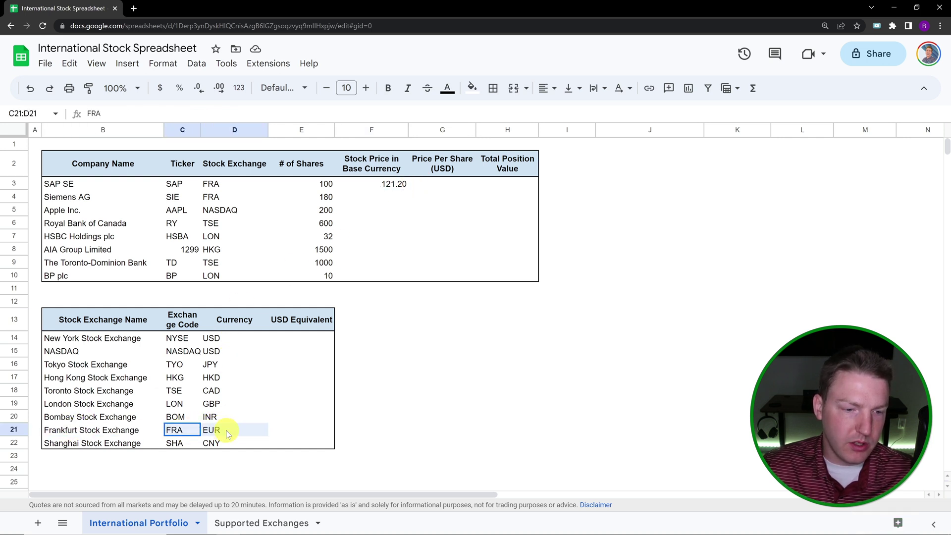
left_click(213, 187)
left_click(388, 186)
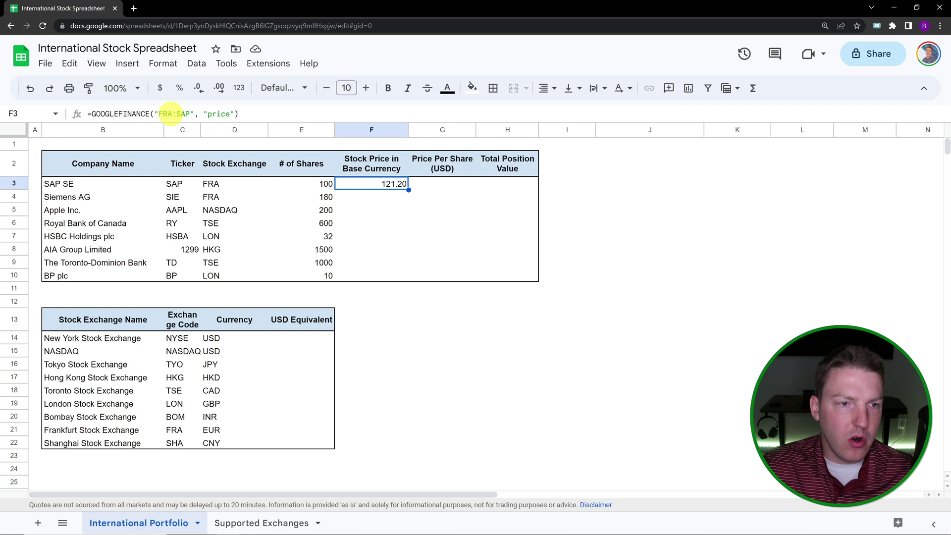
Step: Rewrite F3 as =GOOGLEFINANCE(D3&":"&C3, "price") and copy the cell
left_click_drag(194, 113, 154, 113)
key("BackSpace")
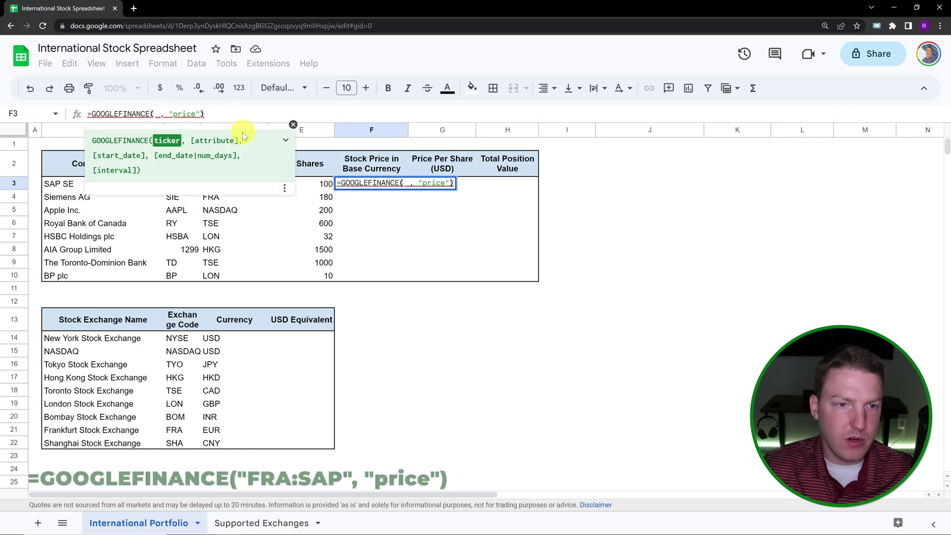
left_click(294, 124)
left_click(219, 186)
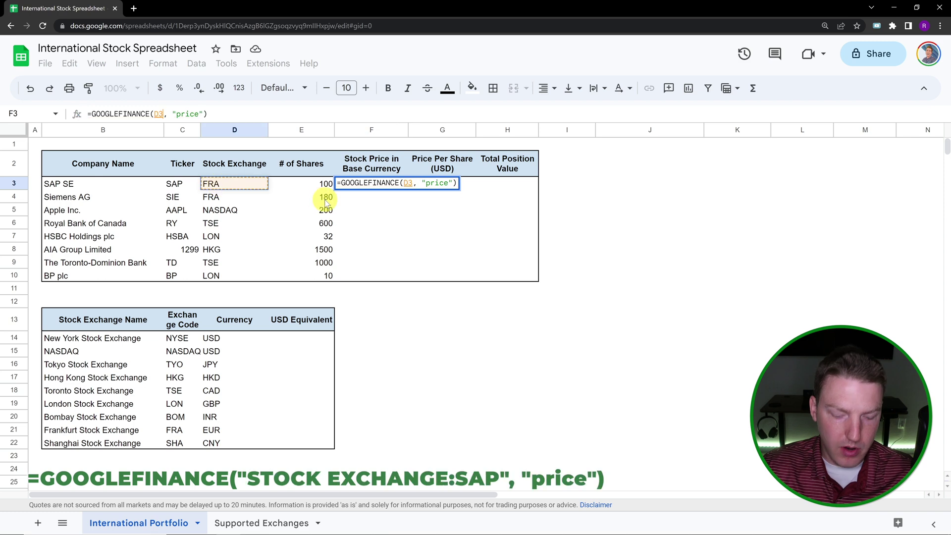
type("&\":\"")
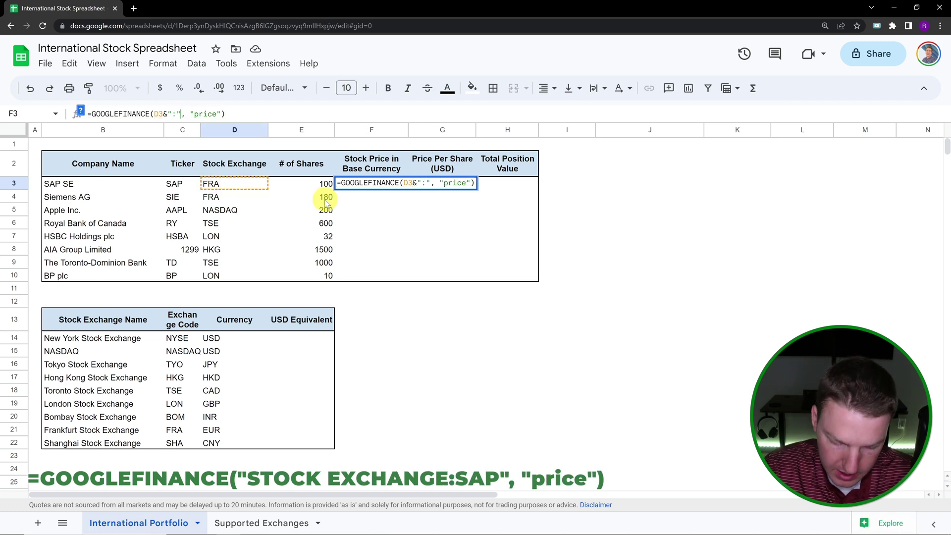
type("&")
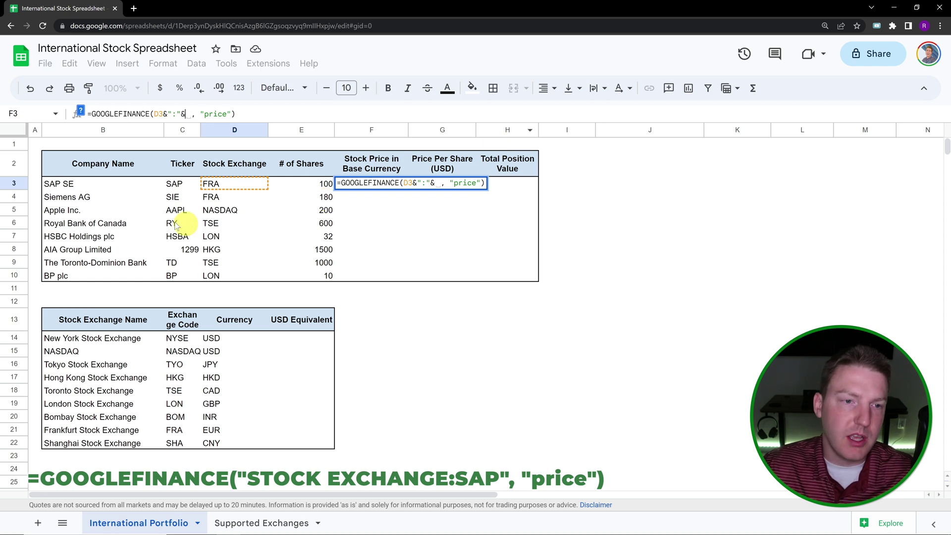
left_click(178, 183)
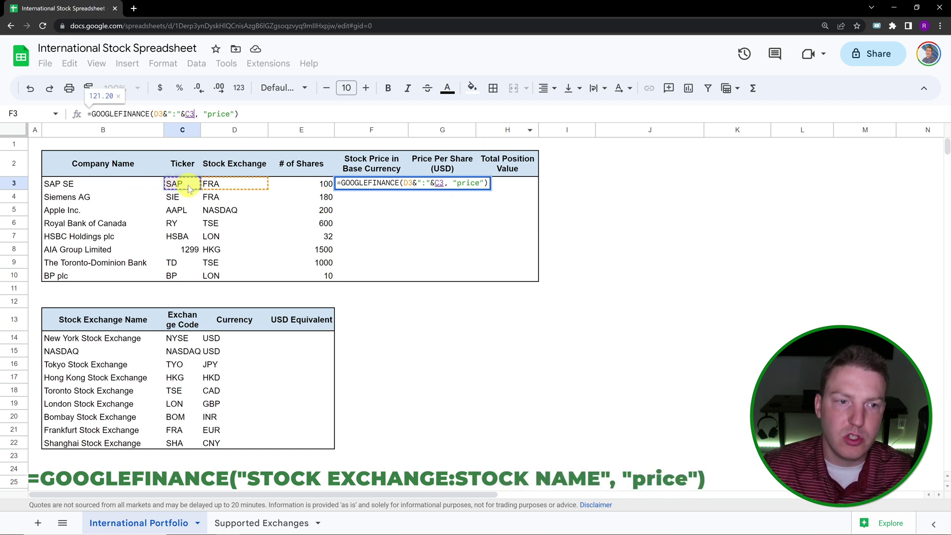
key("Return")
left_click(395, 187)
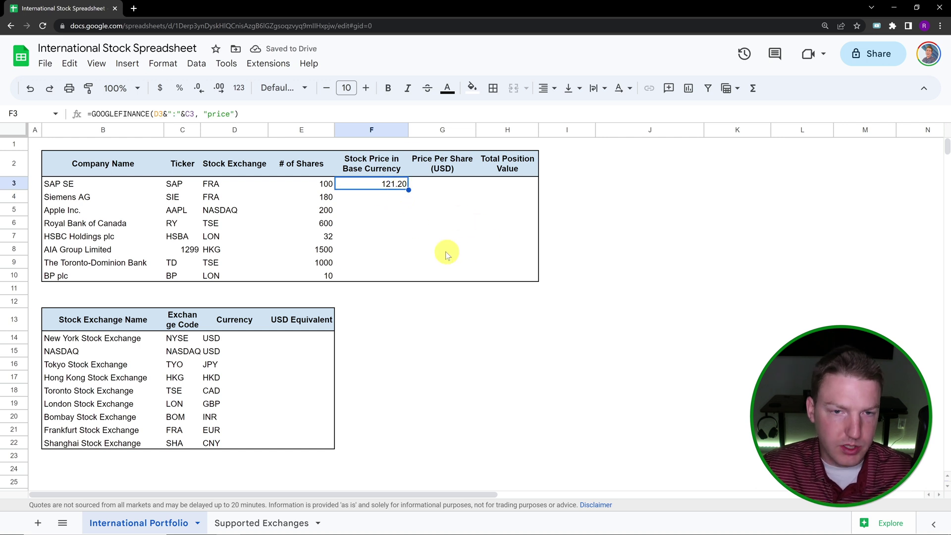
key("ctrl+c")
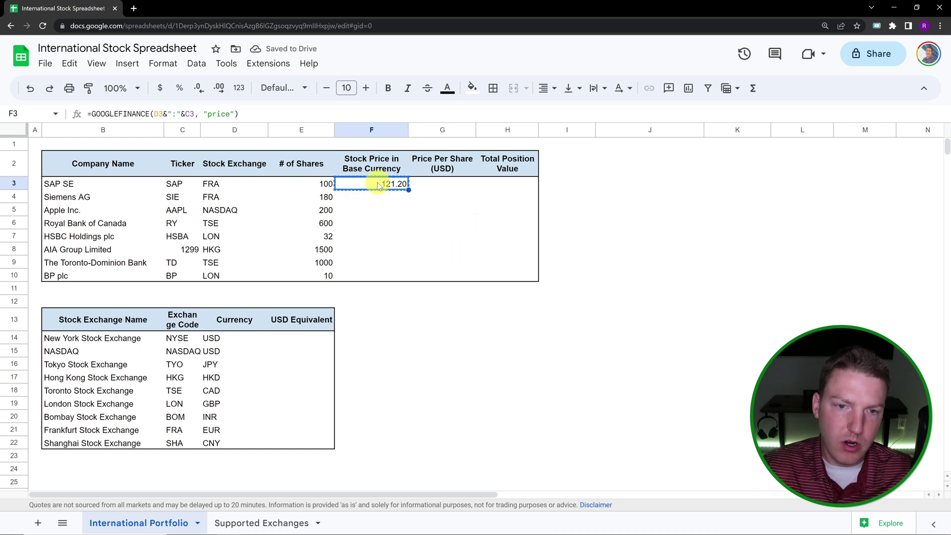
Step: Paste the price formula only into F3:F10 for all eight companies
left_click_drag(379, 186, 373, 271)
right_click(373, 272)
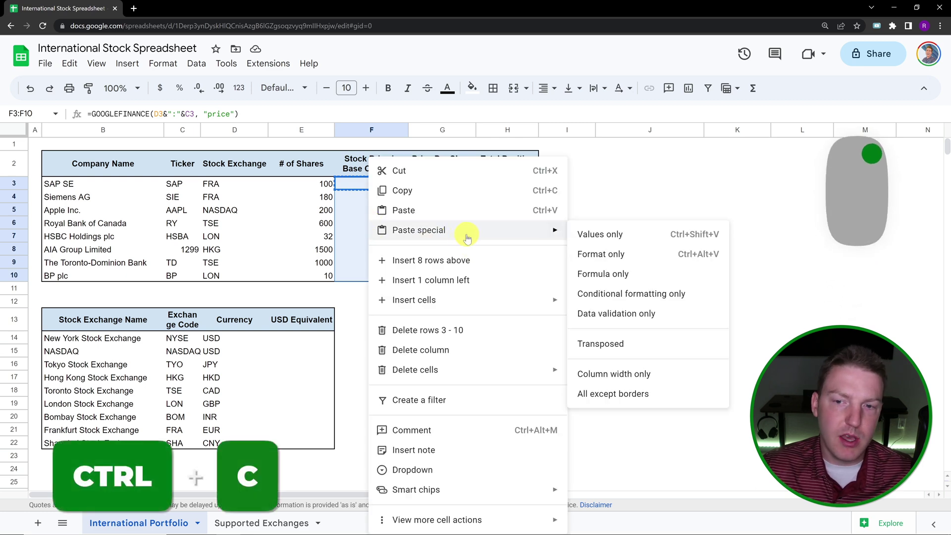
left_click(613, 274)
Step: Check the filled prices, tracing Toronto-Dominion's TSE exchange to its CAD currency
left_click(380, 225)
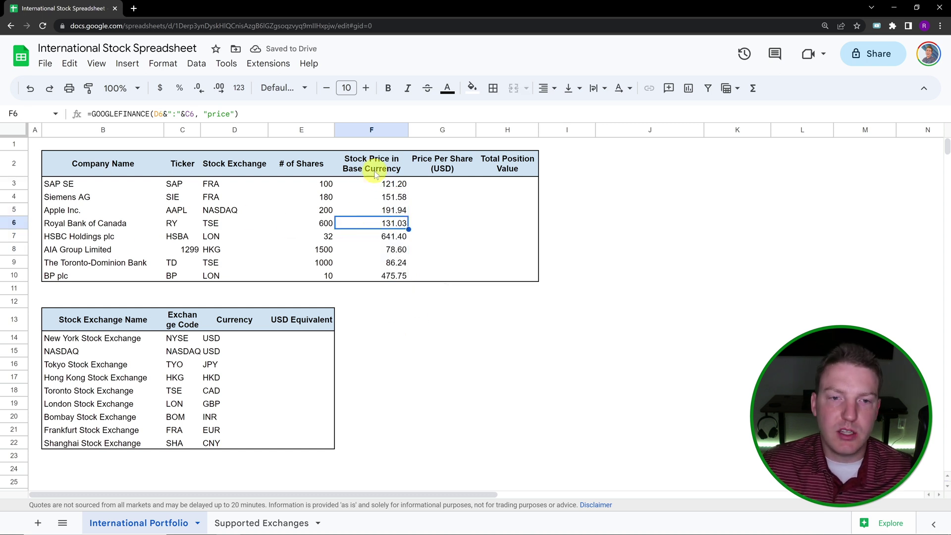
left_click(380, 211)
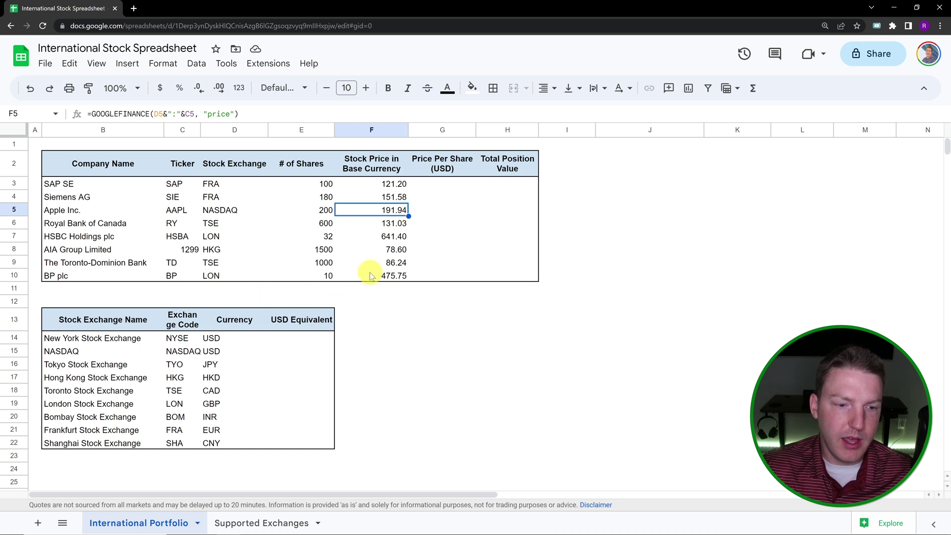
left_click_drag(106, 263, 323, 252)
left_click(195, 276)
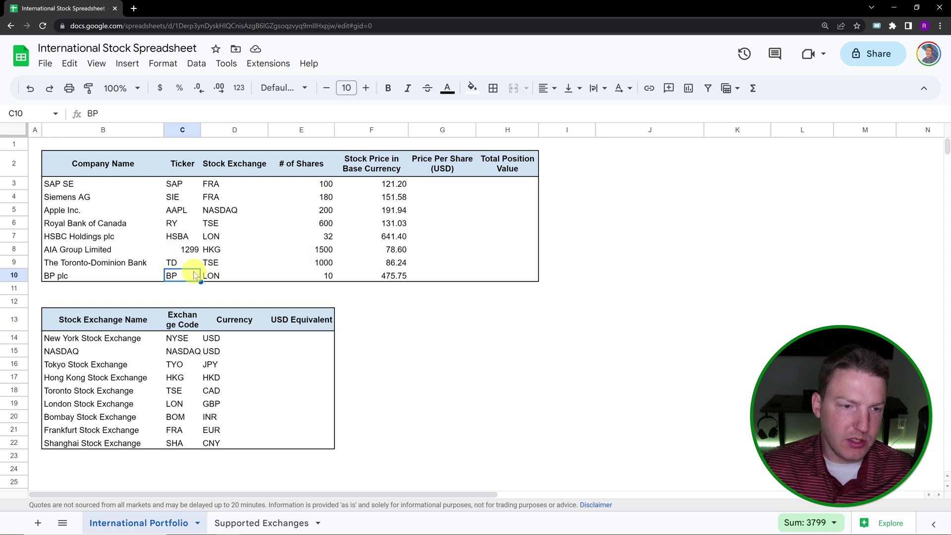
left_click(213, 267)
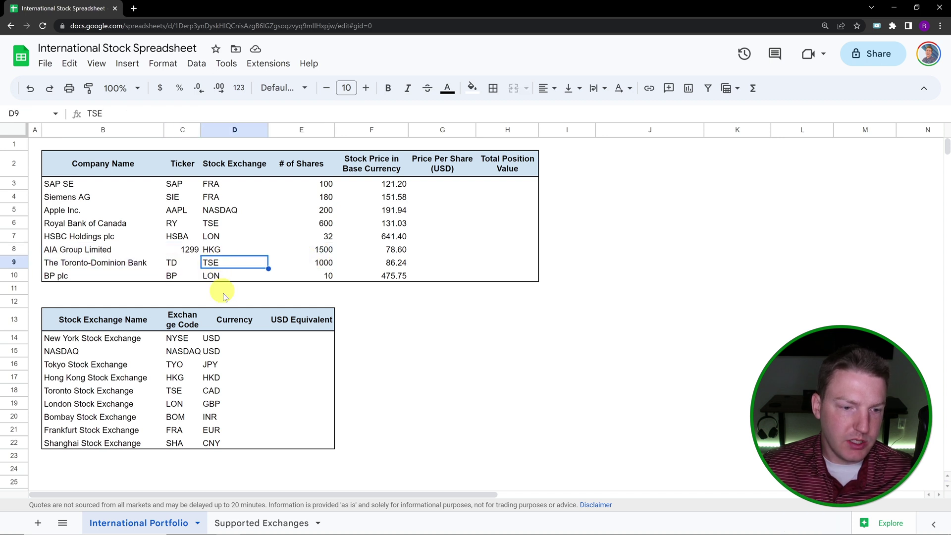
left_click(182, 391)
left_click(210, 390)
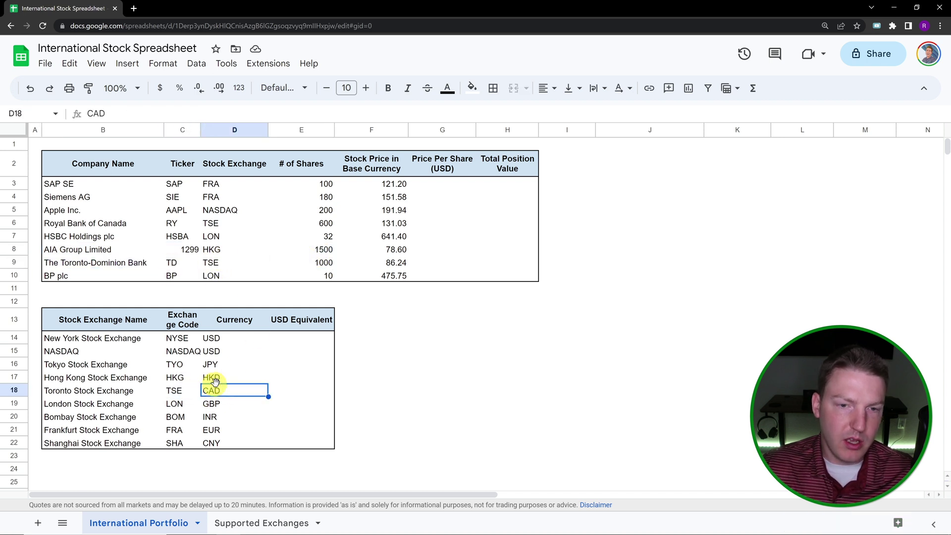
Step: Review the empty Price Per Share (USD) column and the USD Equivalent column
left_click(442, 185)
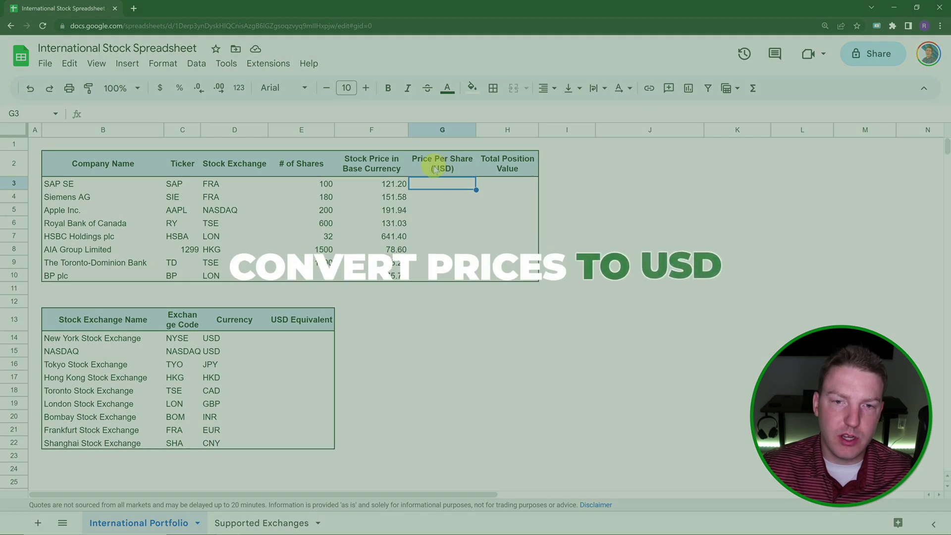
left_click(443, 165)
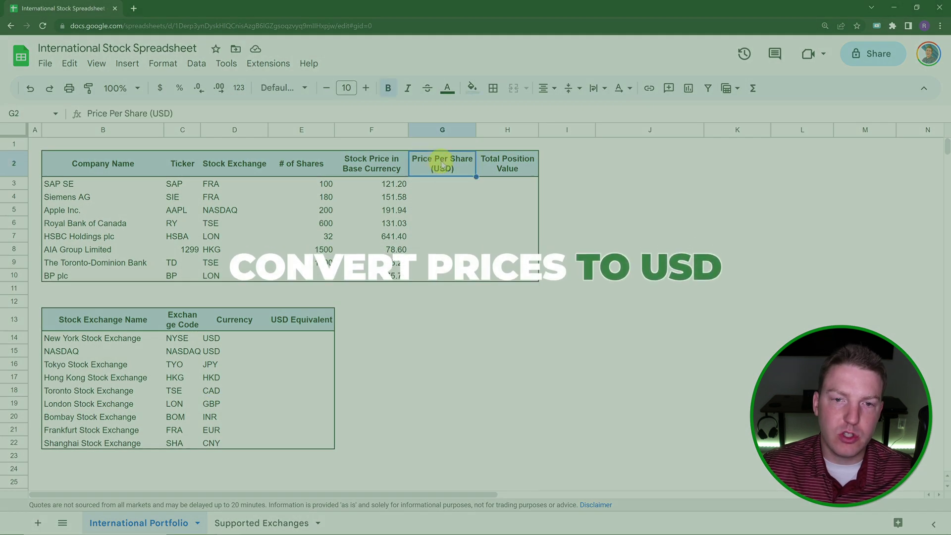
left_click(452, 188)
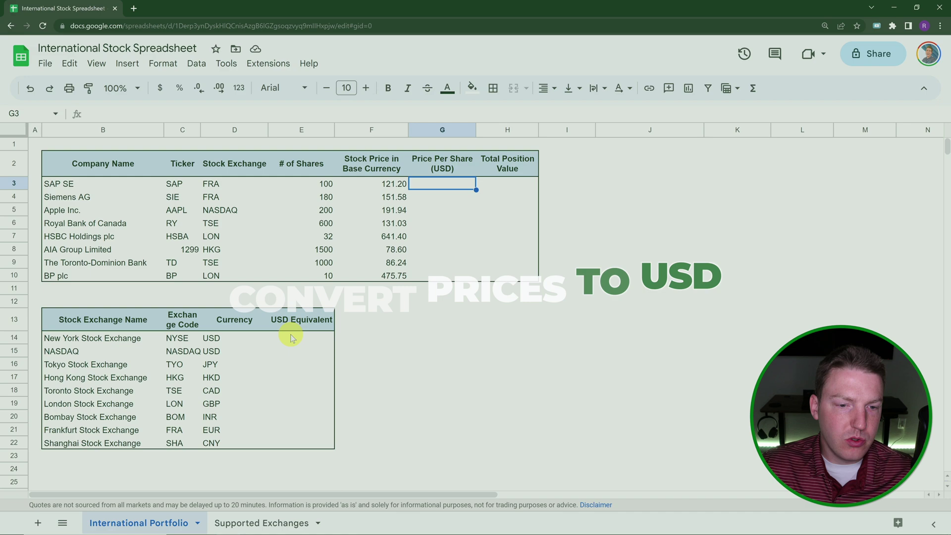
left_click(293, 338)
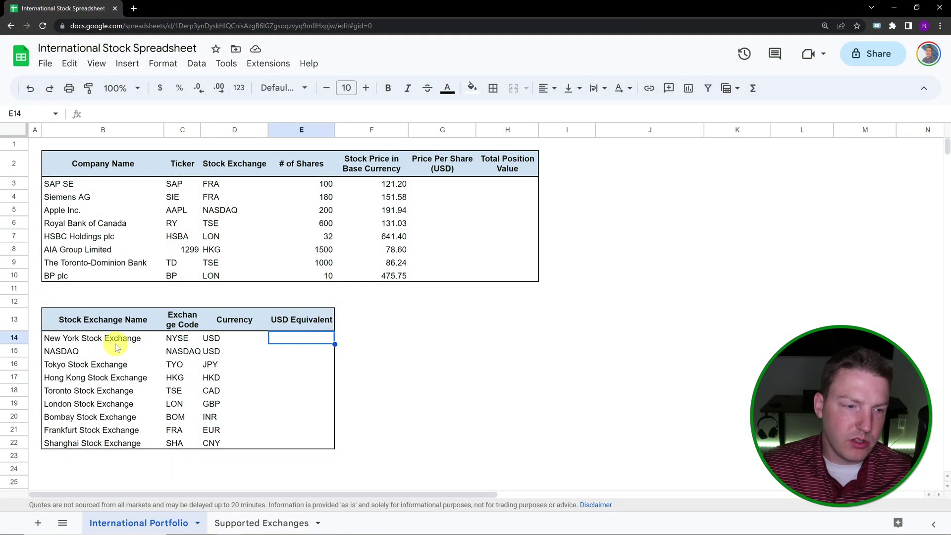
left_click_drag(111, 343, 227, 342)
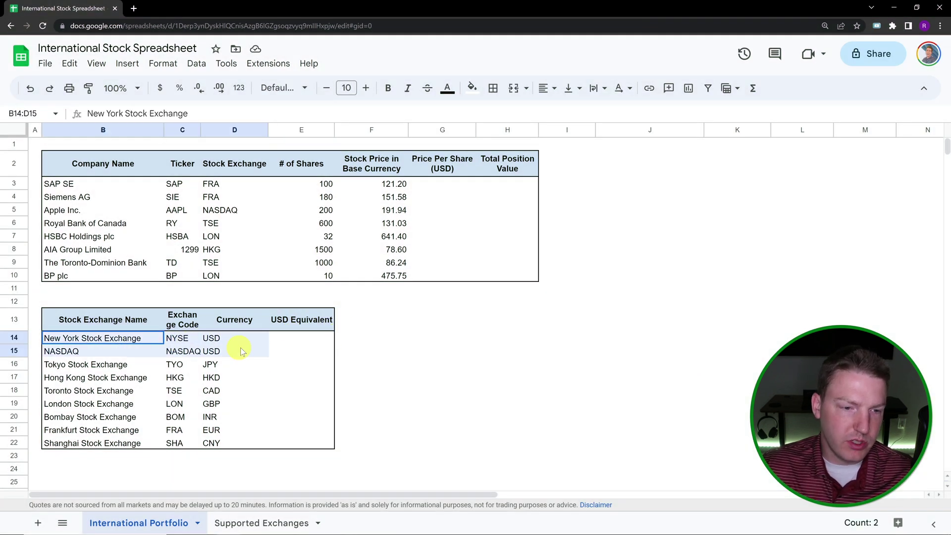
Step: Enter 1 as the USD Equivalent for the NYSE and NASDAQ exchanges
left_click(292, 342)
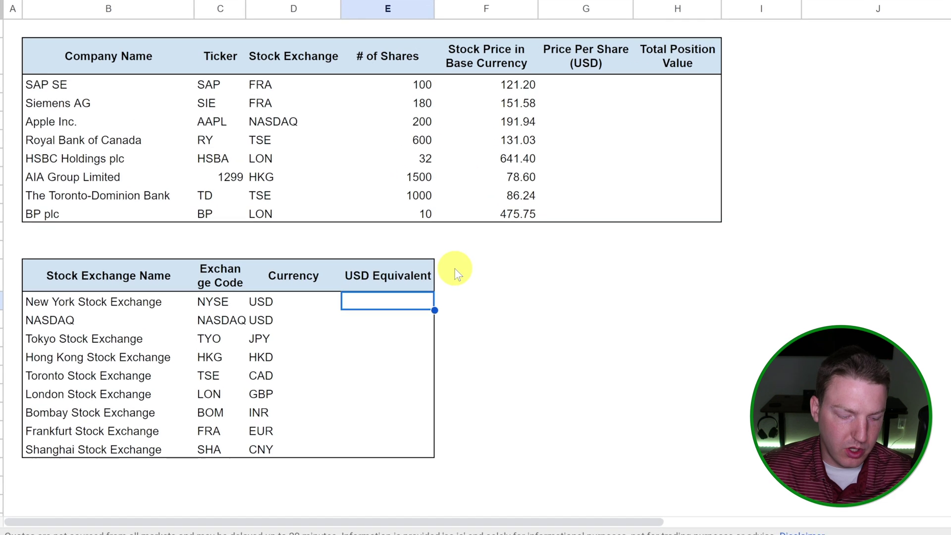
type("1")
key("Return")
type("1")
key("Return")
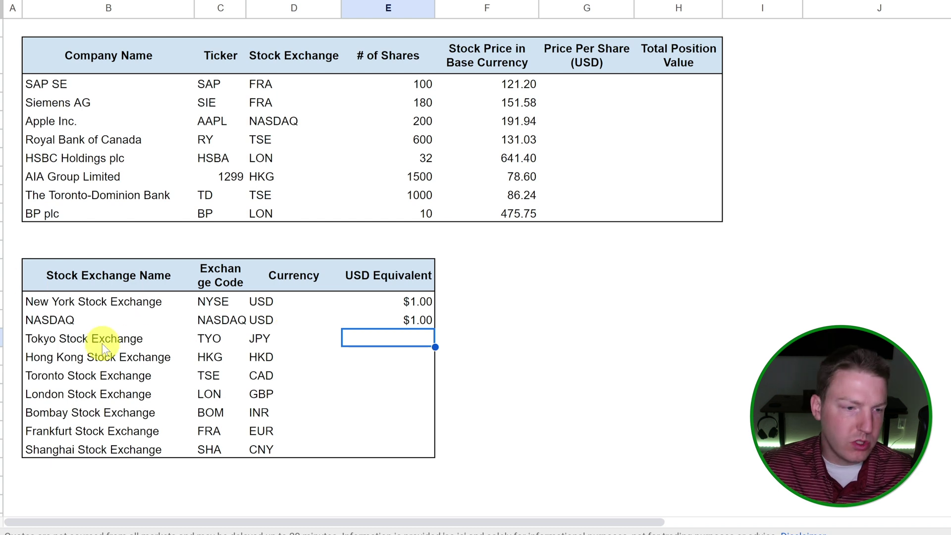
left_click_drag(102, 347, 391, 334)
left_click(390, 334)
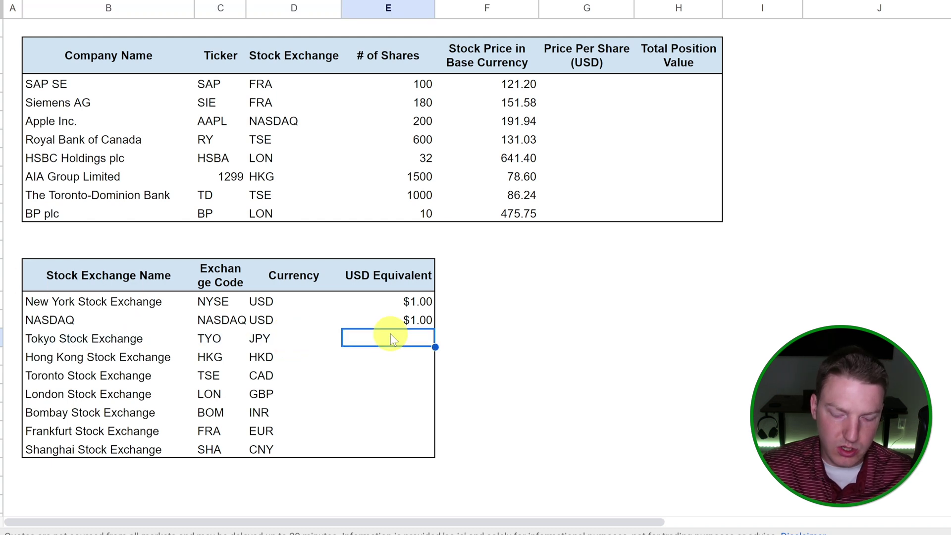
Step: Enter =GOOGLEFINANCE("CURRENCY:jpyusd") in Tokyo's USD Equivalent cell
type("=goo")
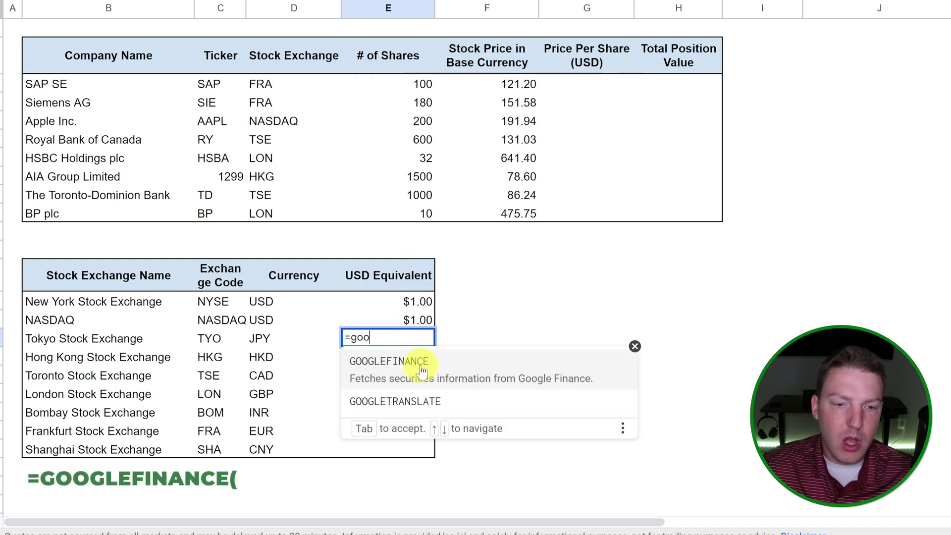
left_click(382, 362)
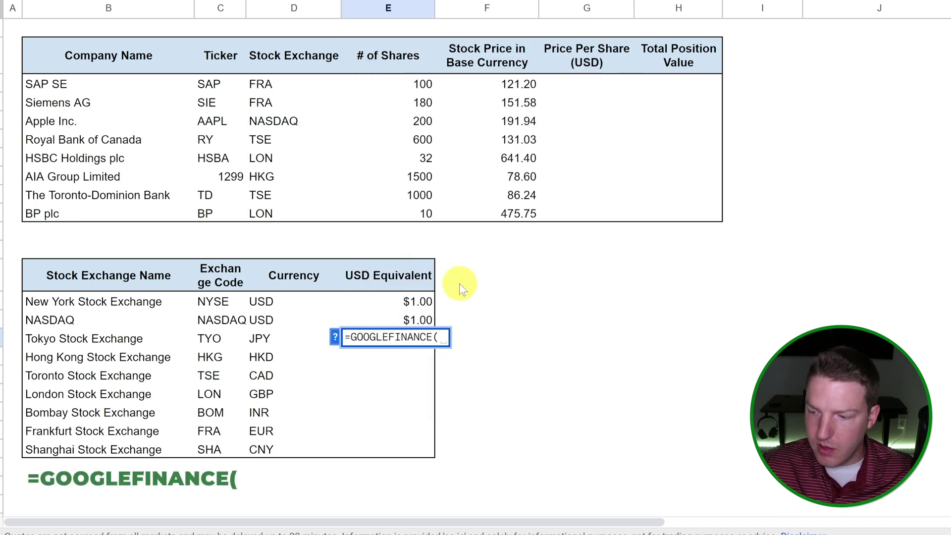
type("\"CURRENCY:")
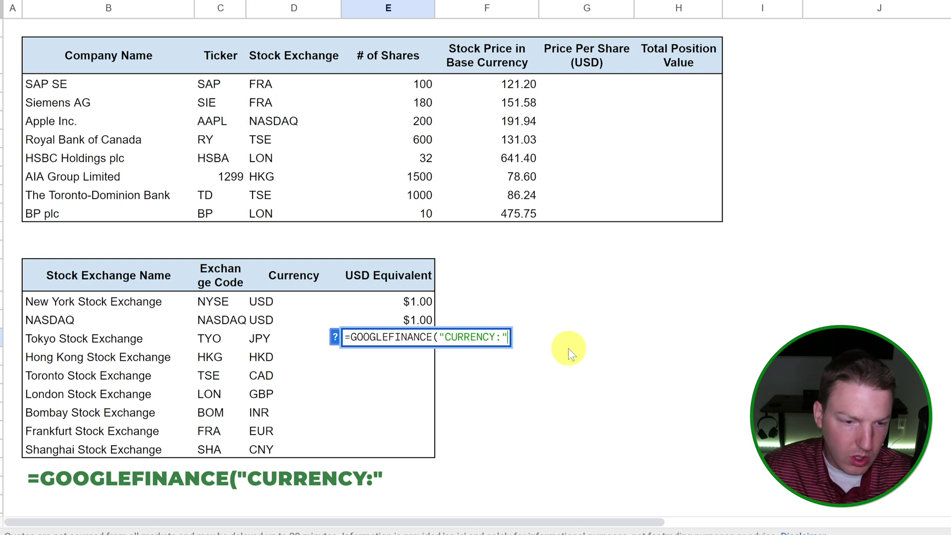
left_click(502, 337)
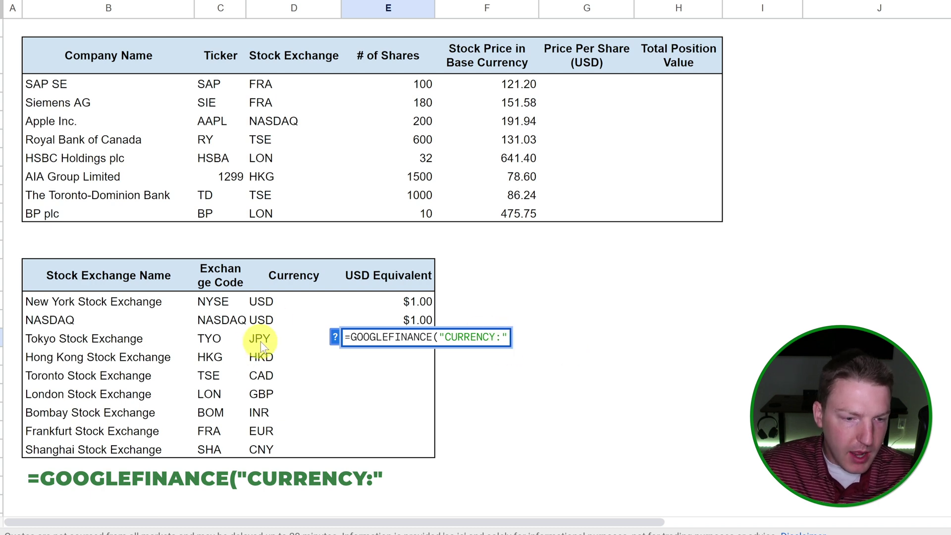
type("j")
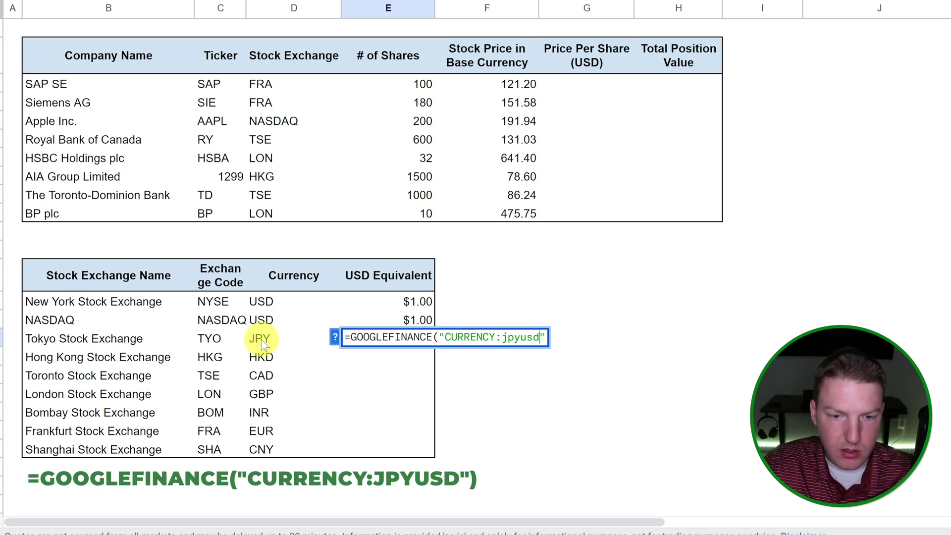
type("pyusd")
key("Return")
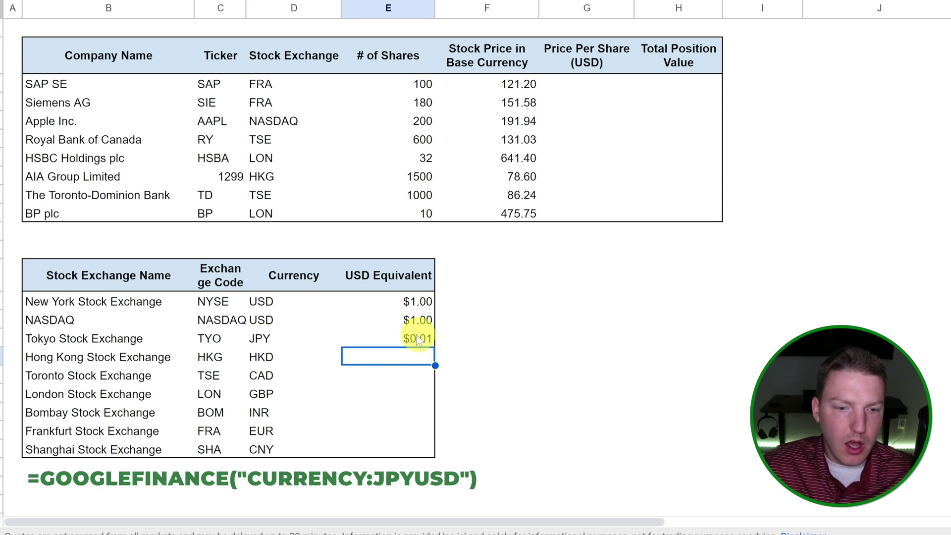
Step: Compare the $0.01 Tokyo rate against its JPY currency cell
left_click(417, 338)
left_click(257, 338)
left_click(357, 339)
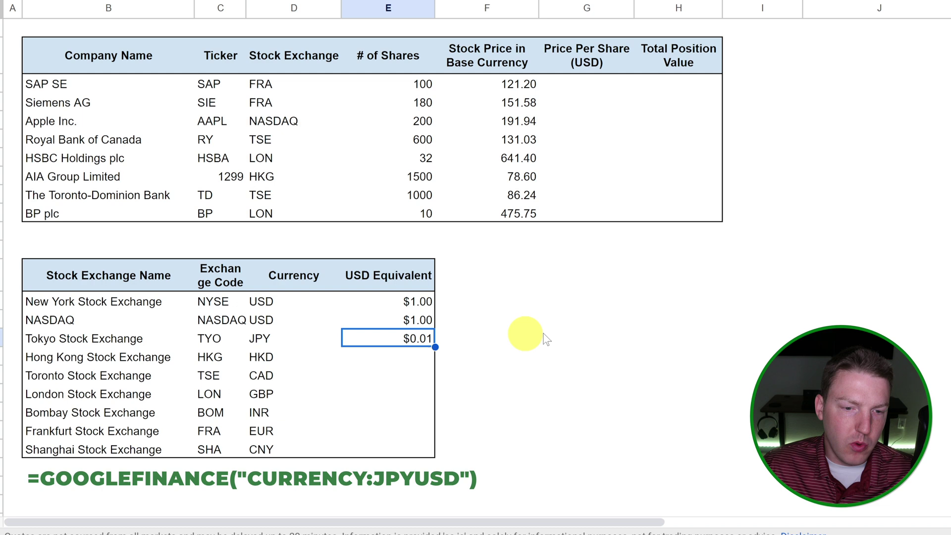
left_click(265, 336)
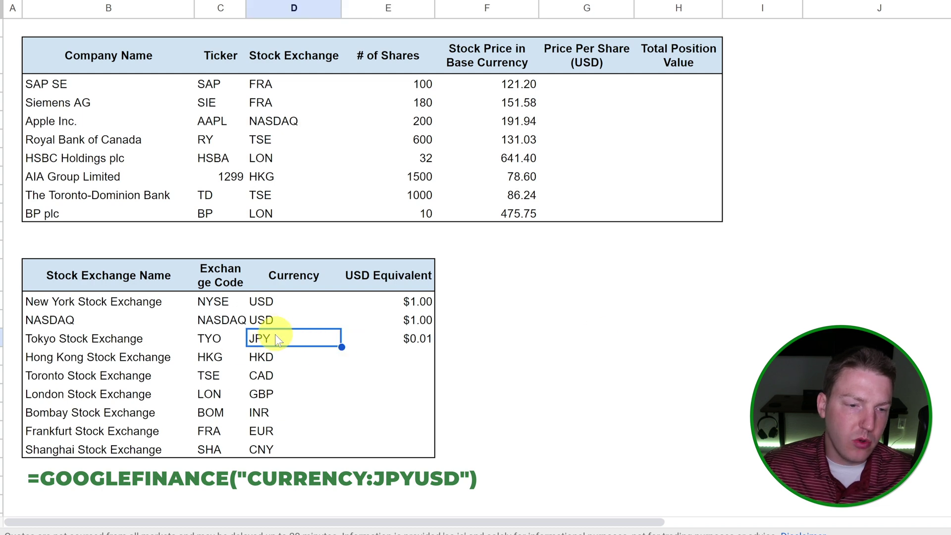
left_click(410, 345)
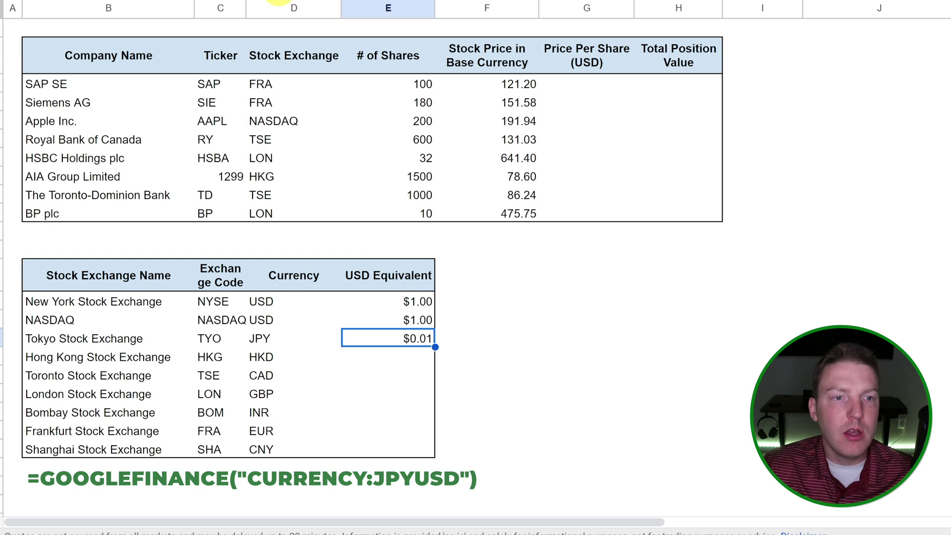
Step: Rebuild E16 as =GOOGLEFINANCE("CURRENCY:"&D16&"usd") using the JPY cell D16
key("F2")
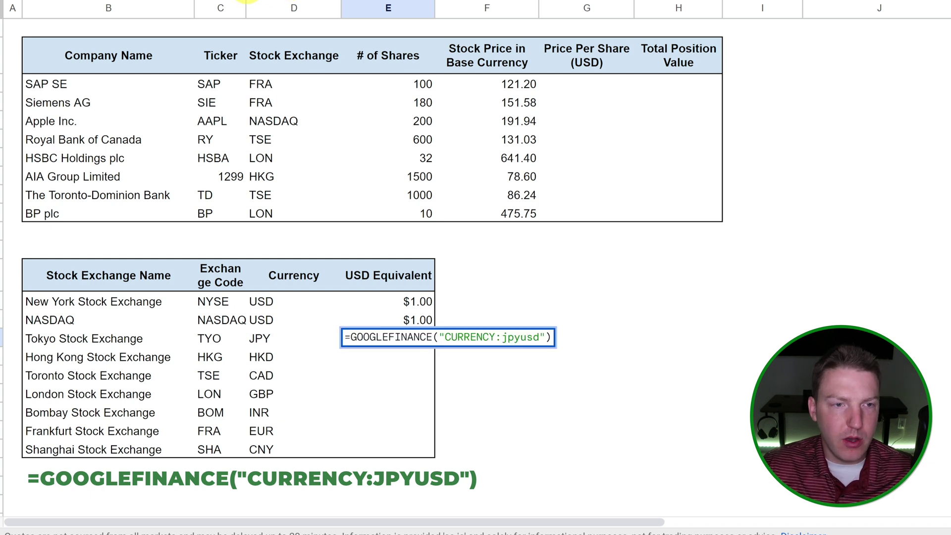
key("BackSpace")
key("BackSpace")
key("BackSpace")
key("BackSpace")
key("BackSpace")
key("BackSpace")
key("BackSpace")
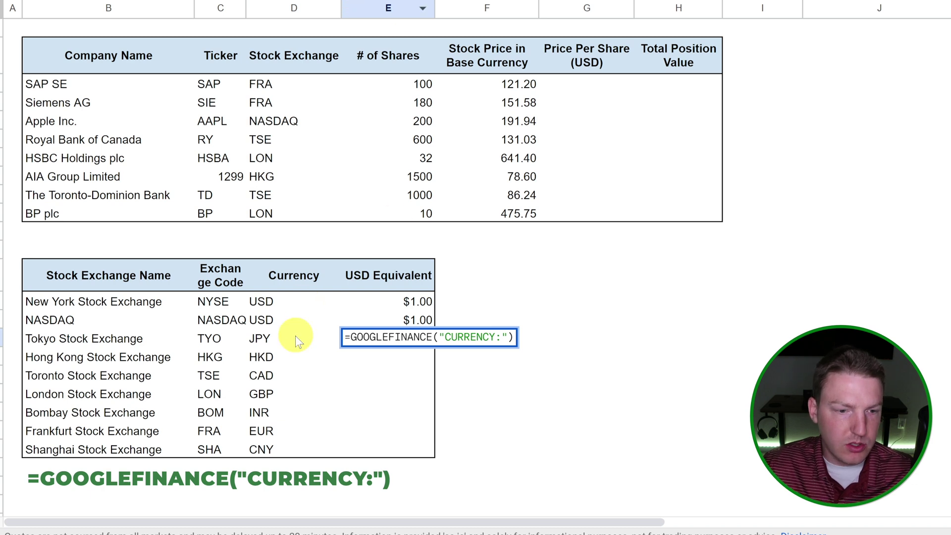
left_click(256, 339)
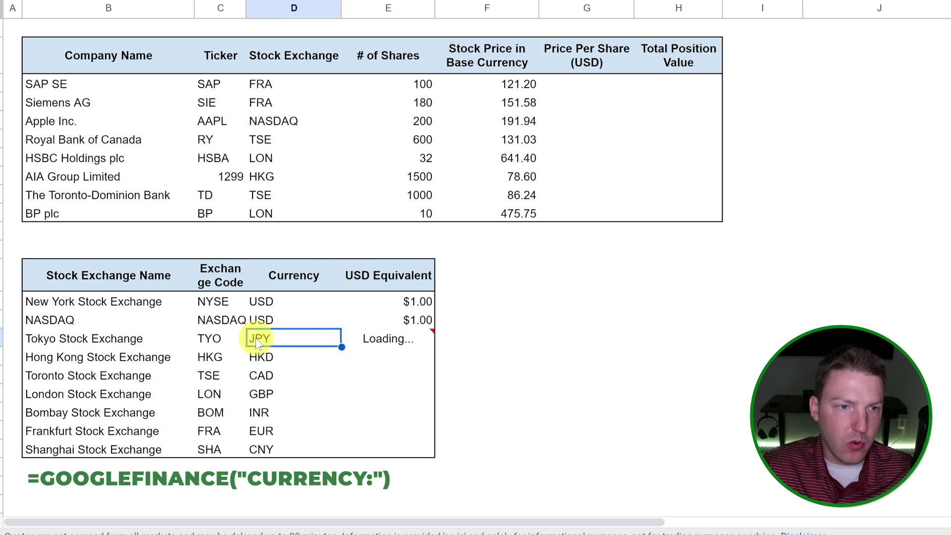
left_click(412, 338)
key("Return")
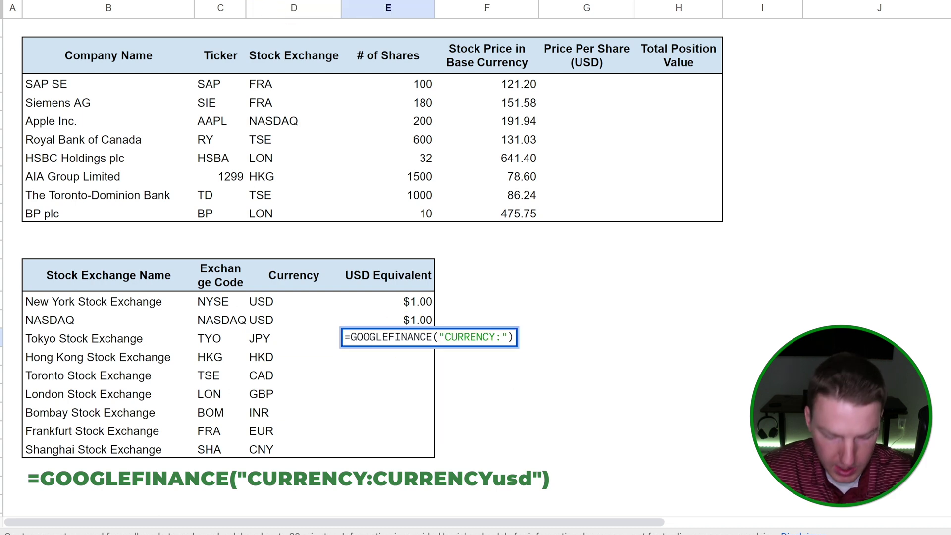
left_click(267, 340)
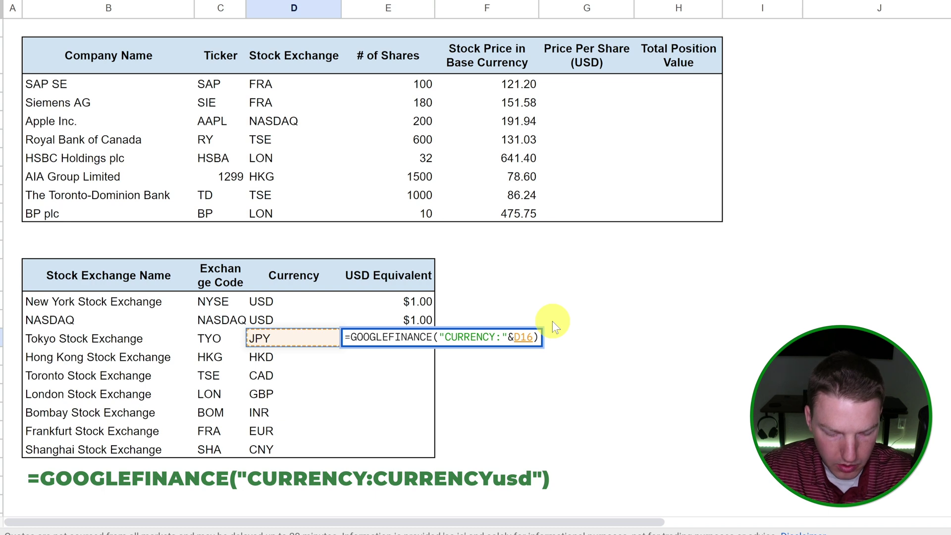
type("&\"usd")
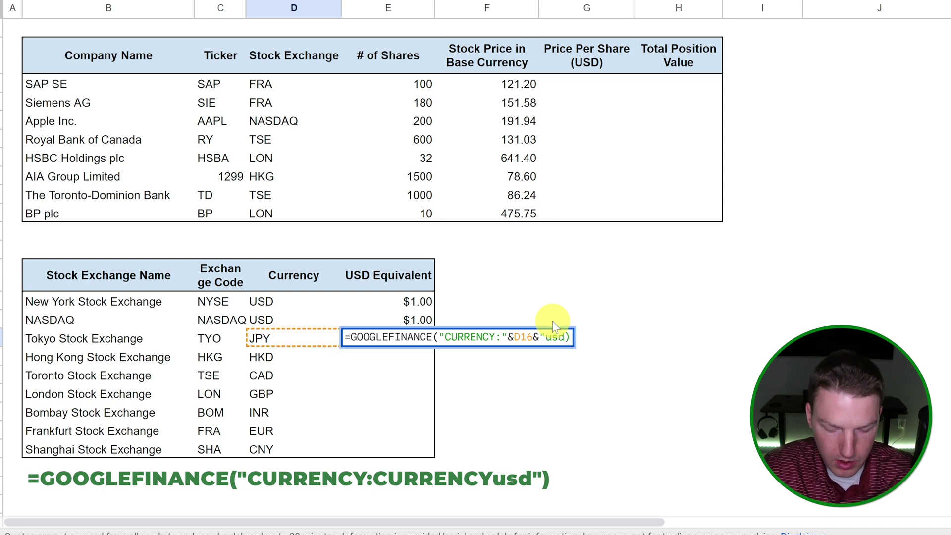
key("Return")
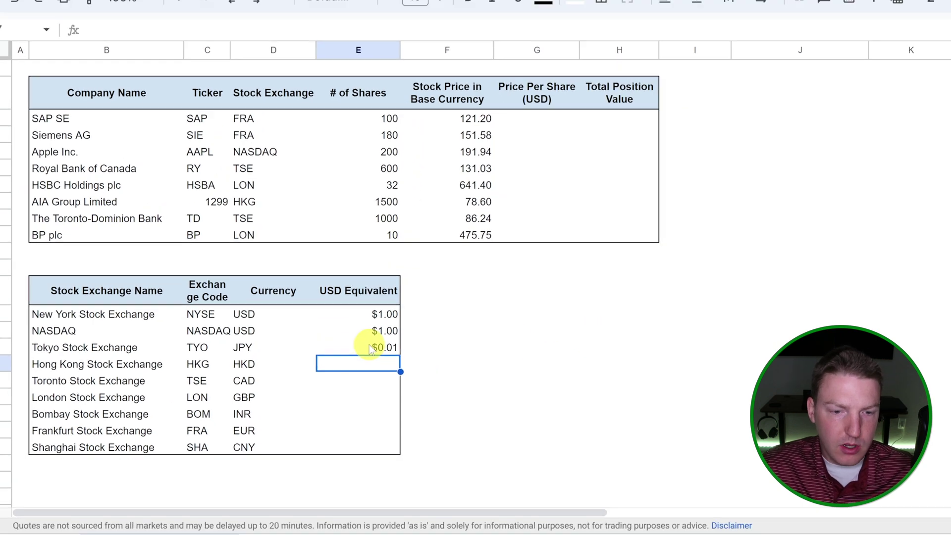
Step: Paste the E16 rate formula only into the USD Equivalent cells down to E22
left_click(371, 349)
key("ctrl+c")
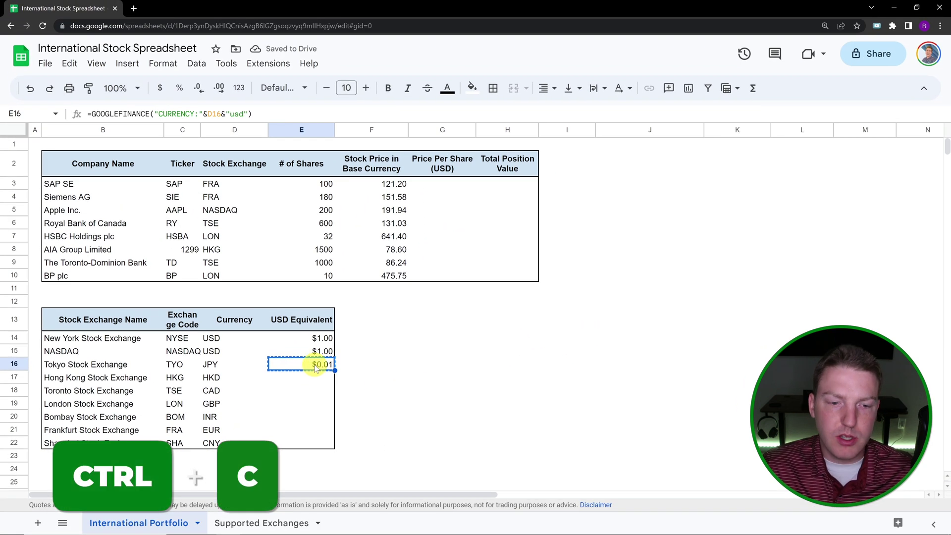
left_click_drag(315, 368, 307, 445)
right_click(307, 449)
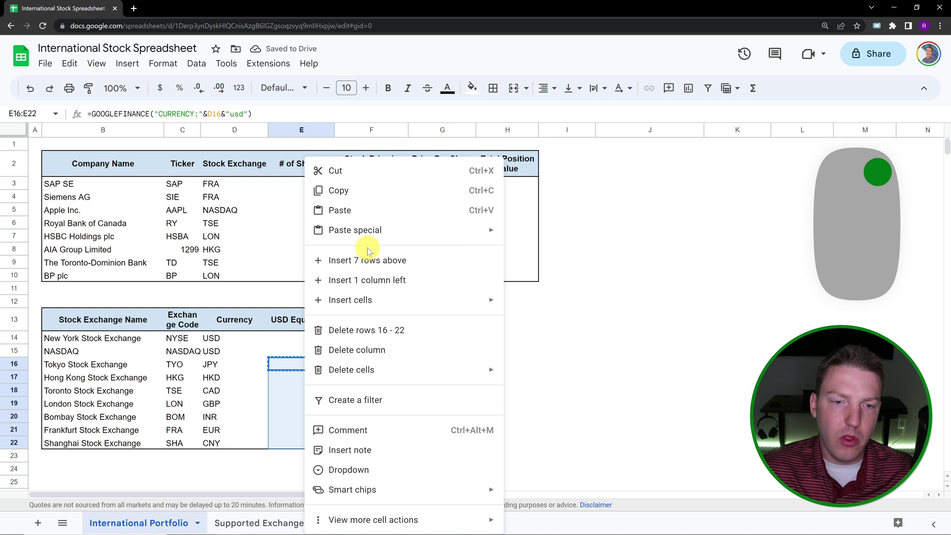
mouse_move(450, 237)
left_click(525, 272)
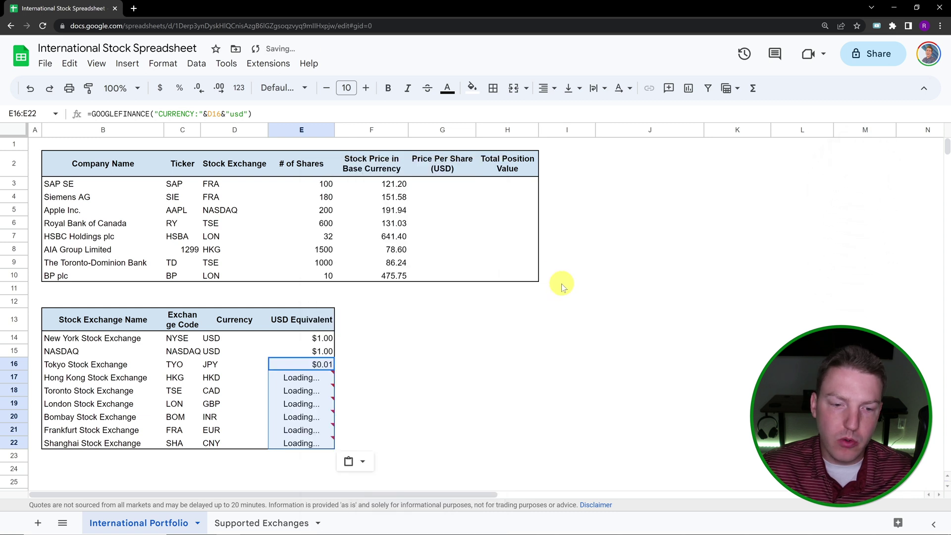
Step: Verify the Frankfurt rate formula references its EUR currency cell D21
left_click(387, 391)
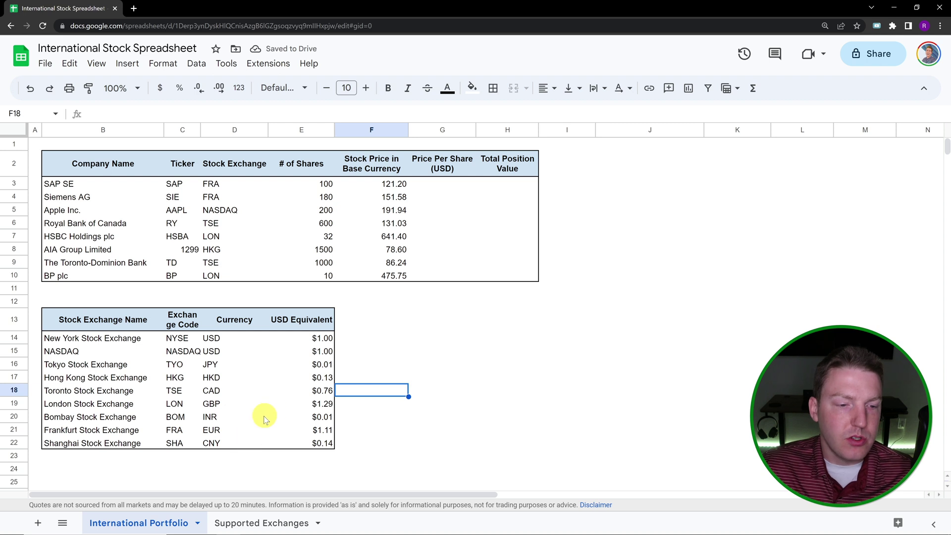
left_click(211, 434)
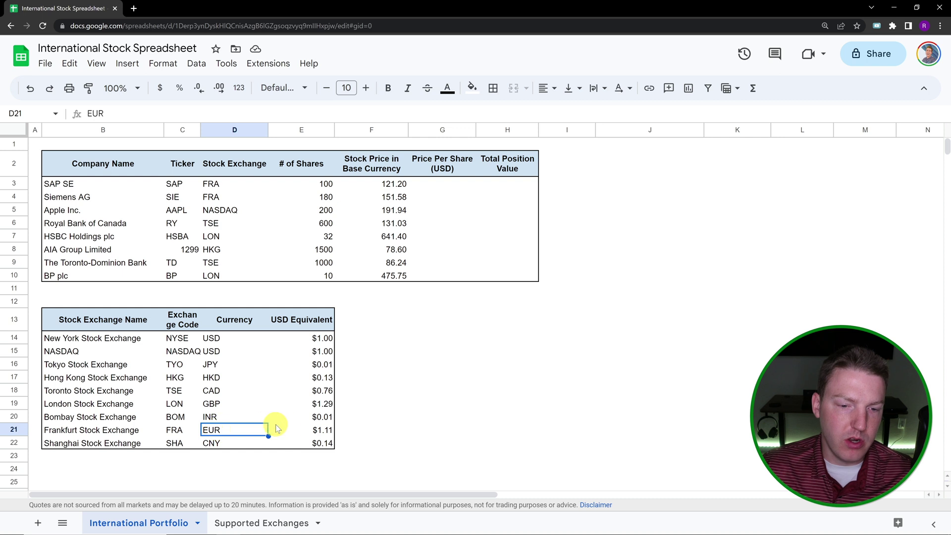
left_click(316, 436)
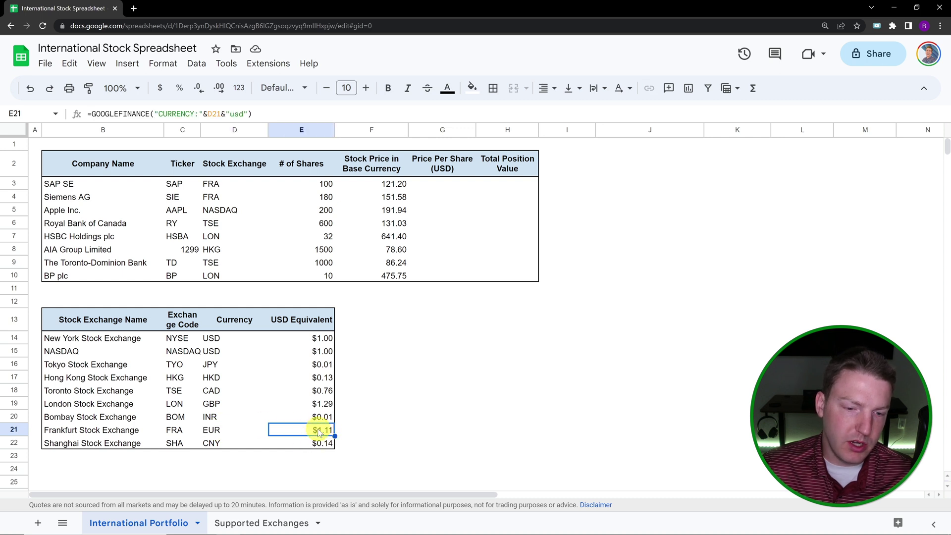
left_click(215, 432)
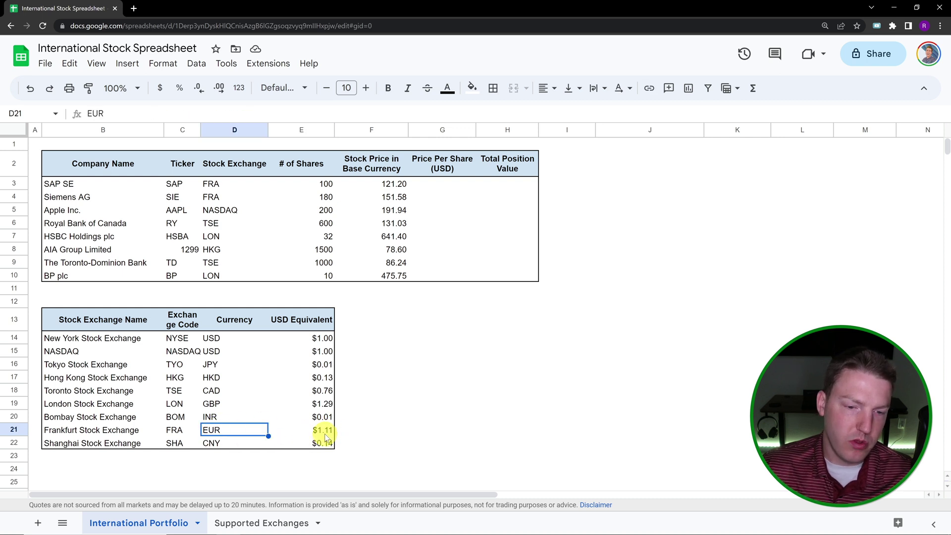
left_click(326, 435)
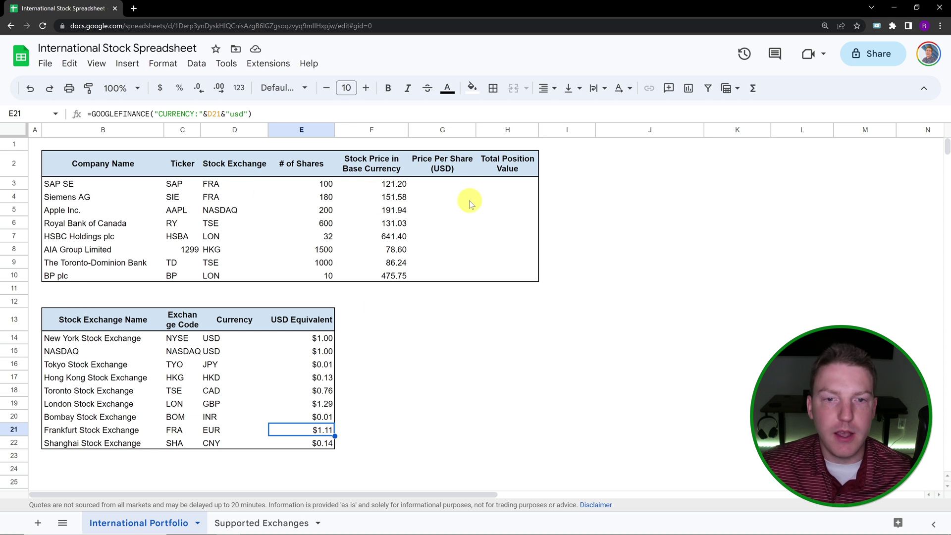
Step: Review the base-currency prices F3:F10 beside the empty USD price column
left_click(430, 187)
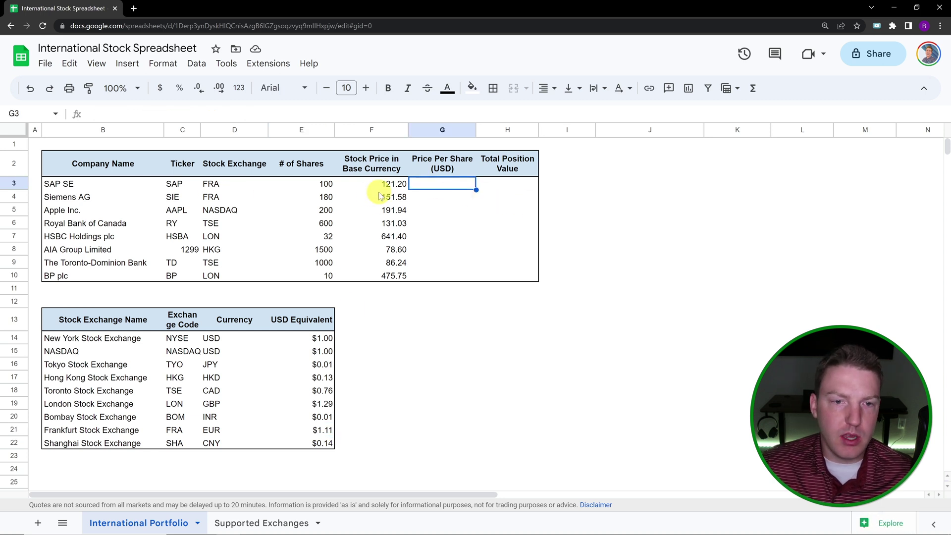
left_click_drag(395, 183, 389, 275)
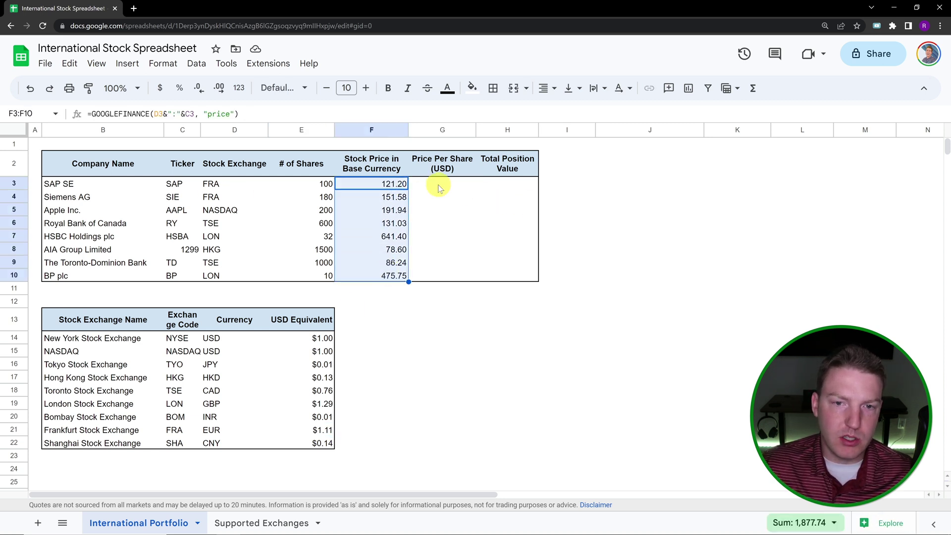
left_click_drag(436, 184, 427, 272)
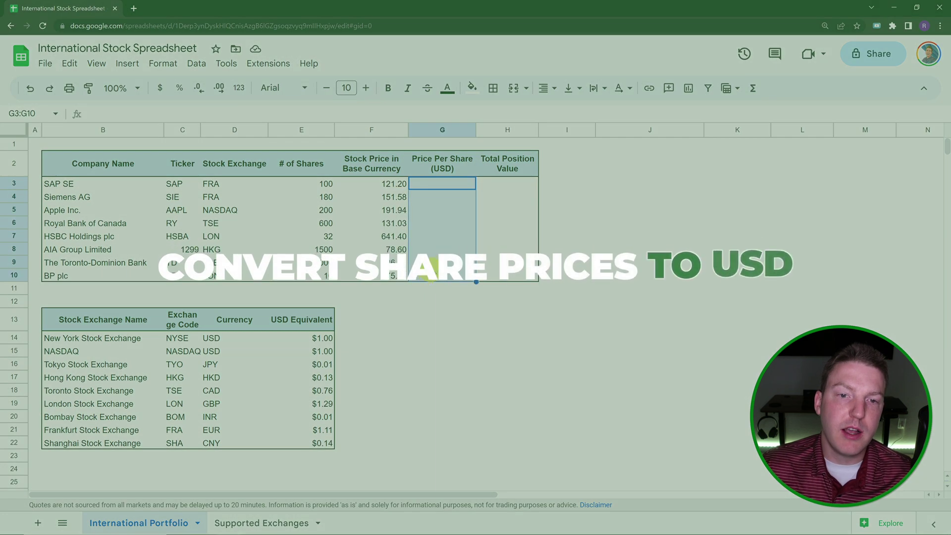
Step: Type =VLOOKUP(D3,$C$14:$E$22,3,0 in G3 to fetch FRA's USD rate
left_click(441, 187)
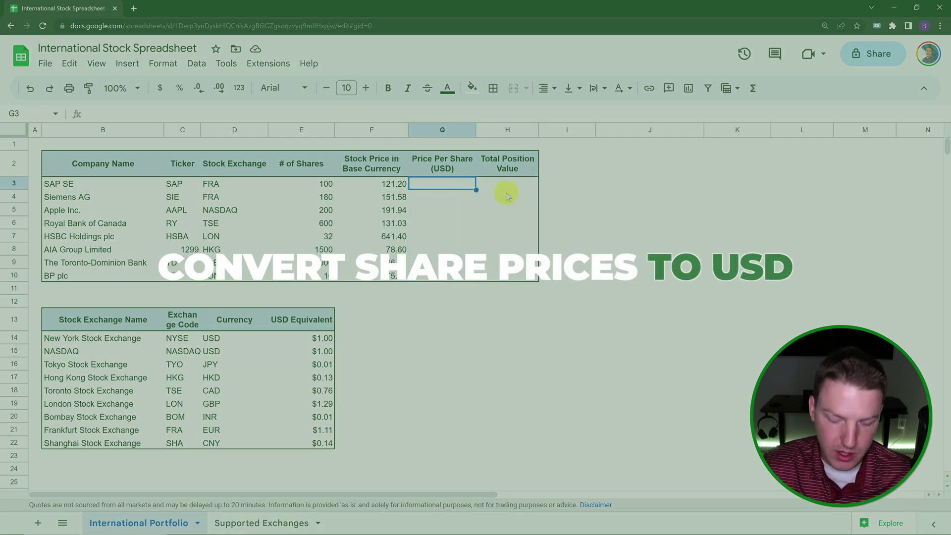
type("=")
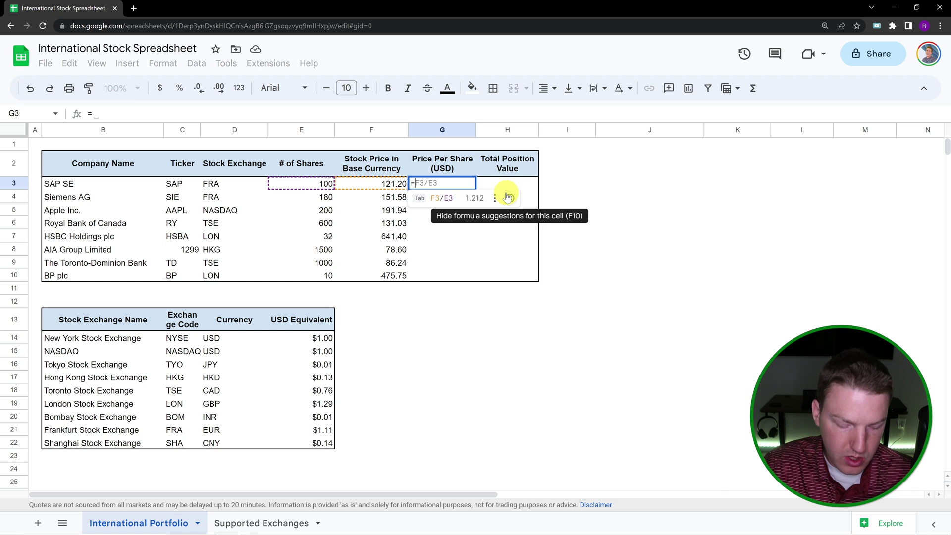
type("VLOOKUP(")
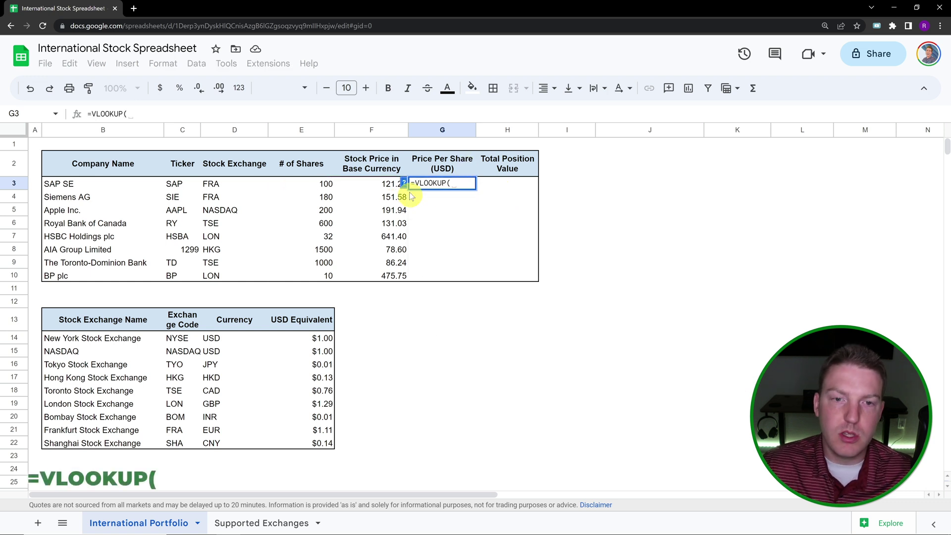
left_click(404, 184)
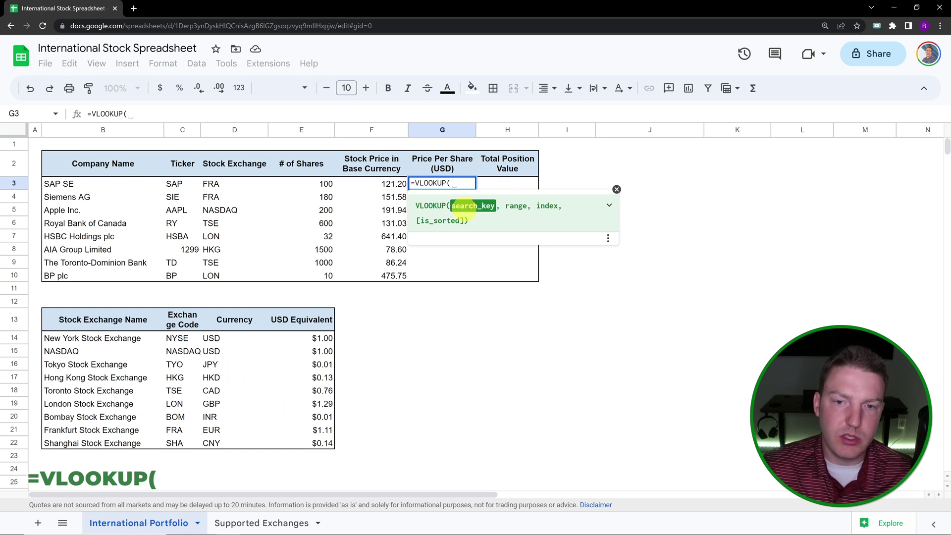
left_click(213, 185)
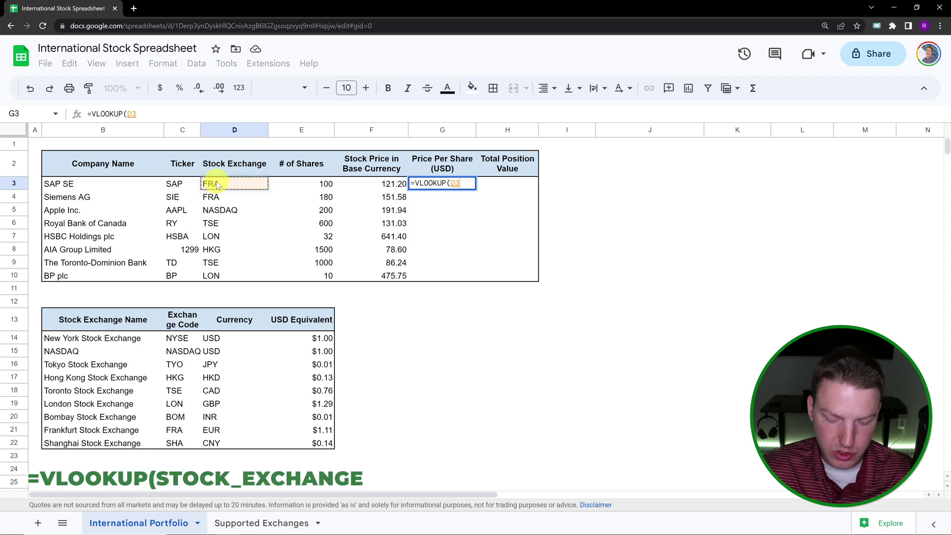
type(",")
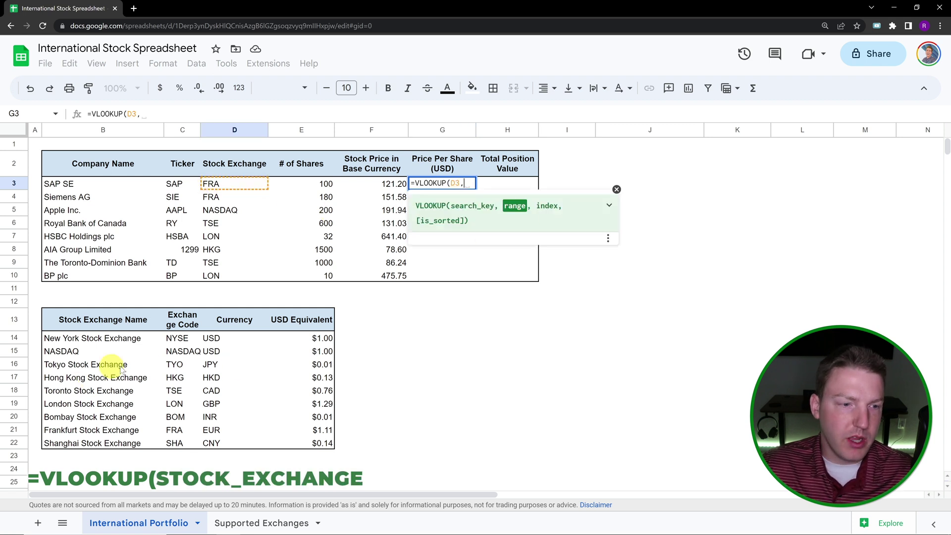
left_click_drag(178, 338, 306, 442)
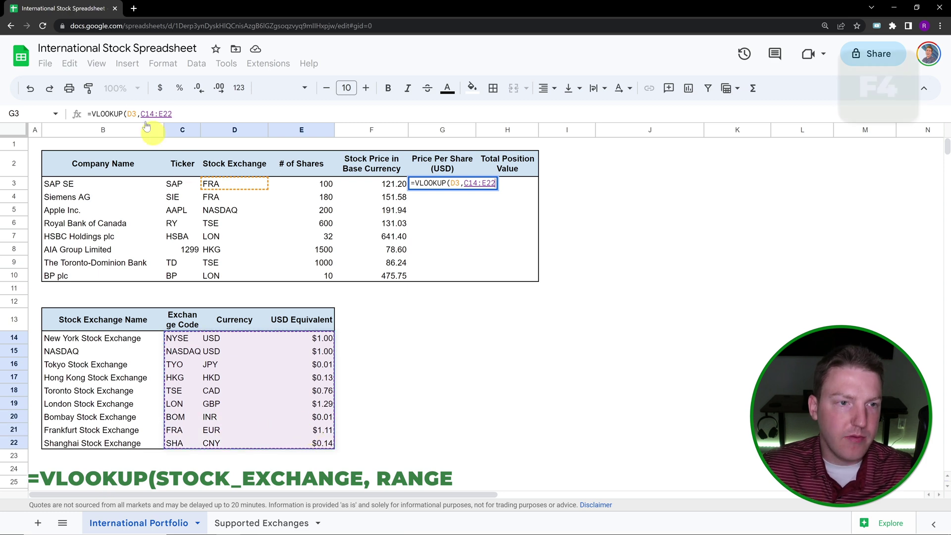
key("F4")
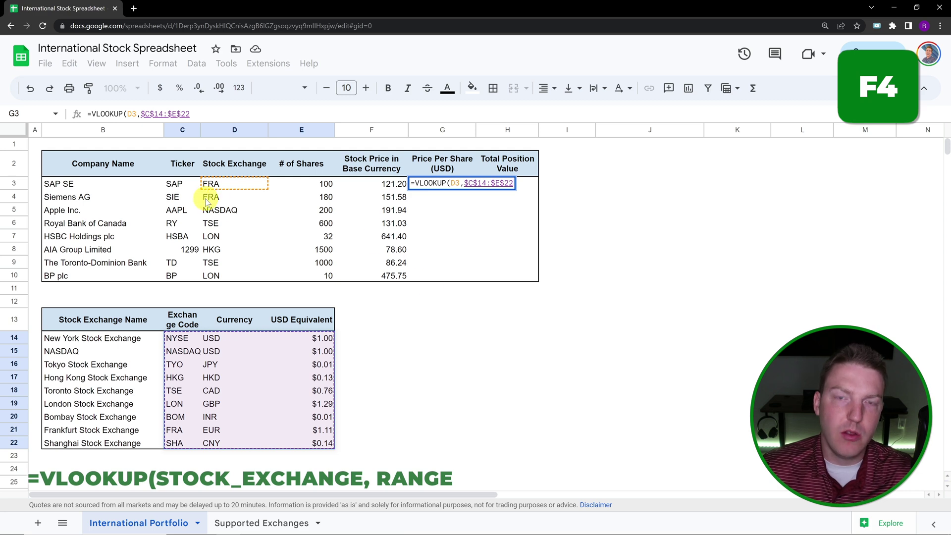
type(",")
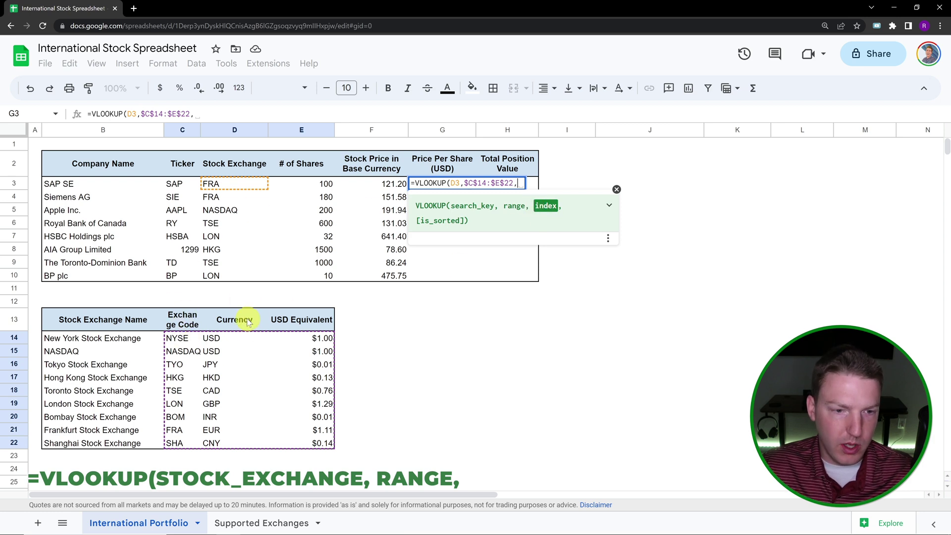
type("3")
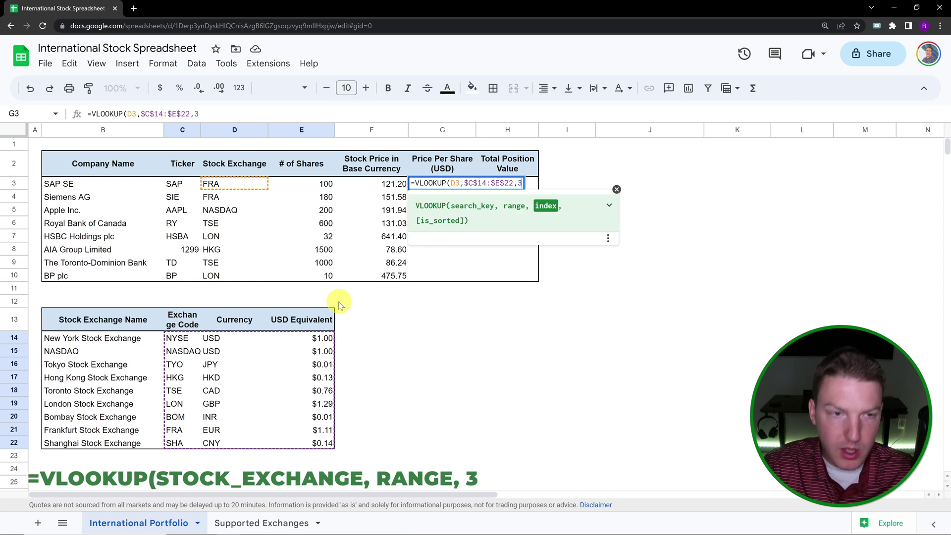
type(",")
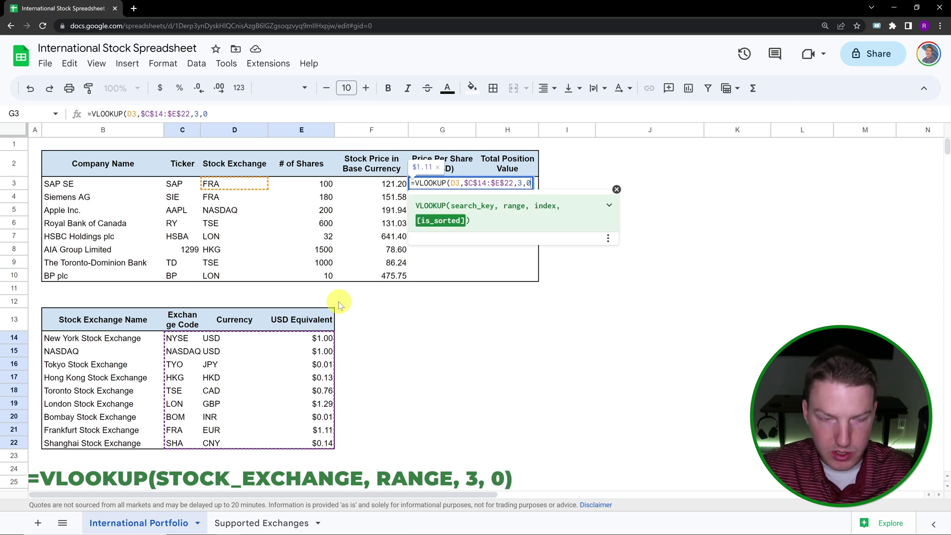
type("0")
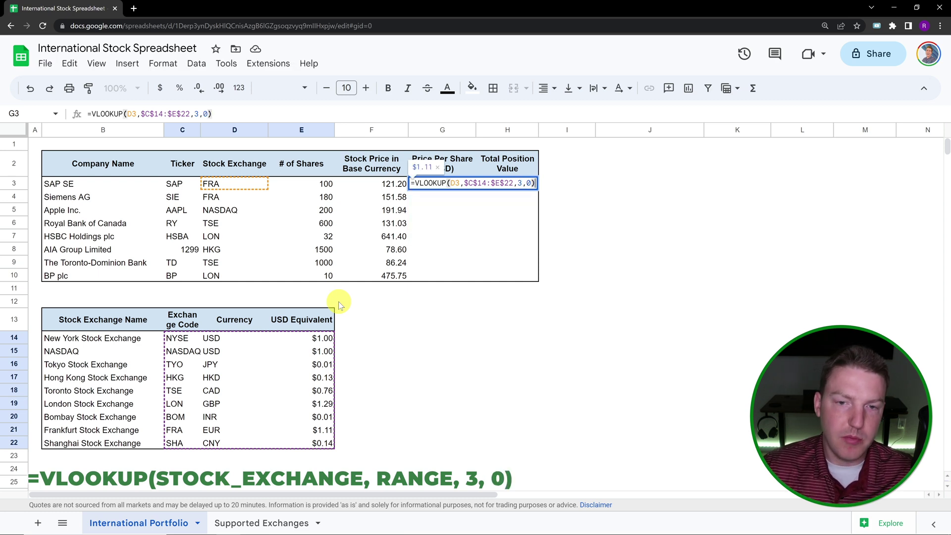
Step: Complete G3 as =VLOOKUP(D3,$C$14:$E$22,3,0)*F3, giving $134.84 for SAP SE
key("Return")
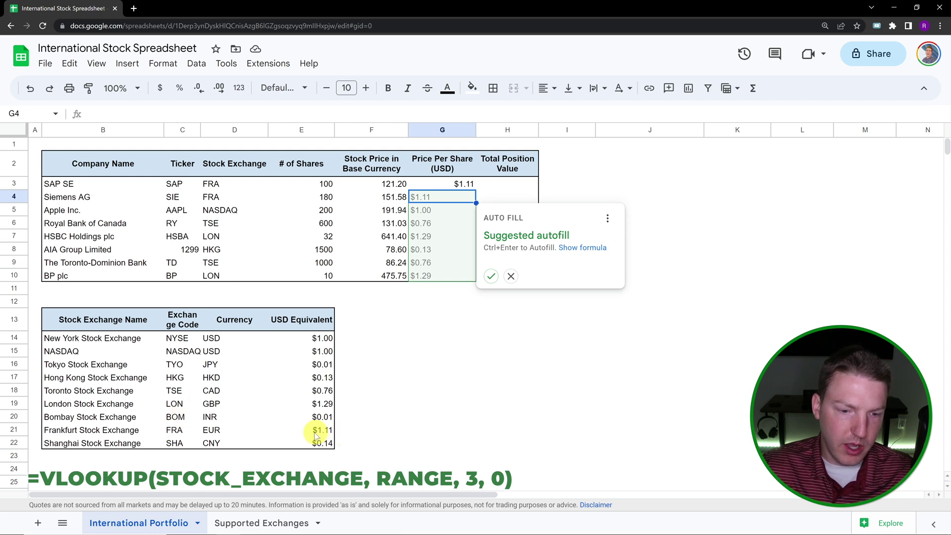
left_click(458, 185)
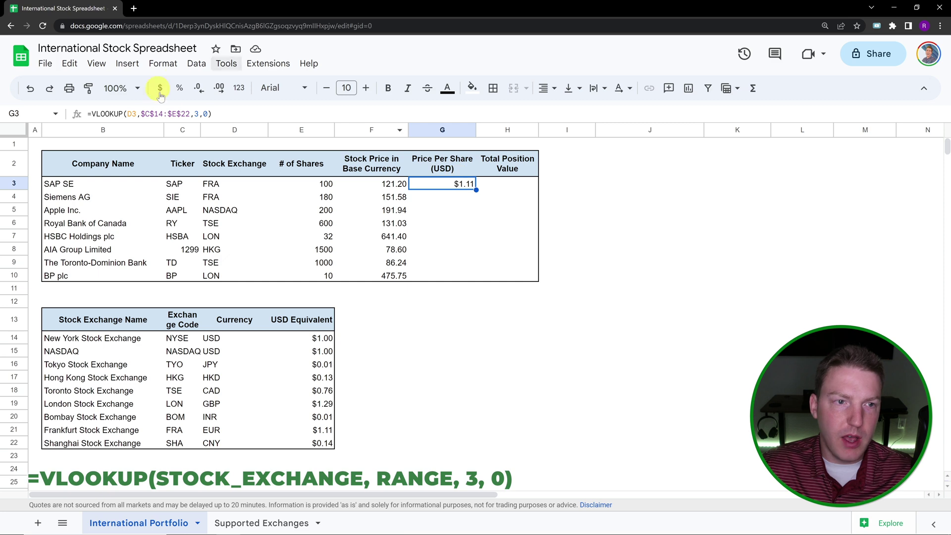
left_click(226, 111)
type("*")
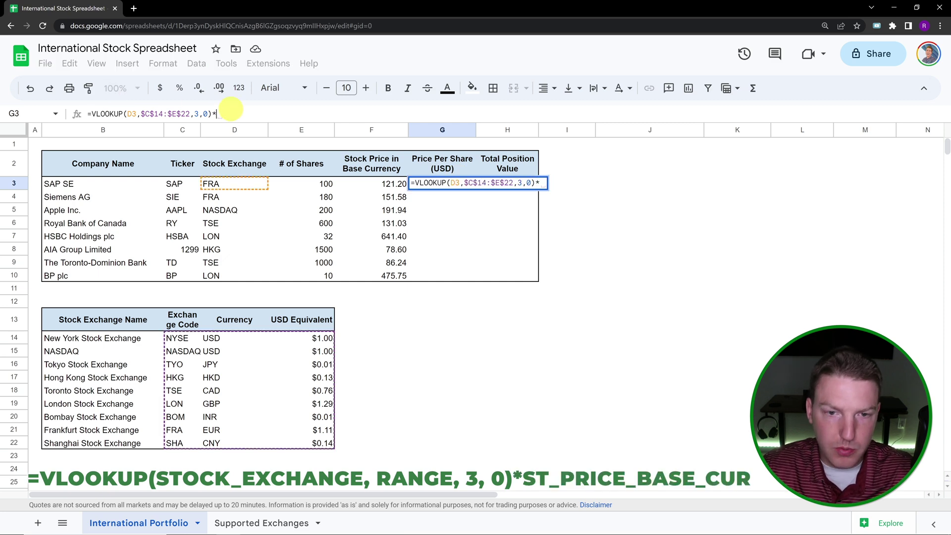
left_click(387, 188)
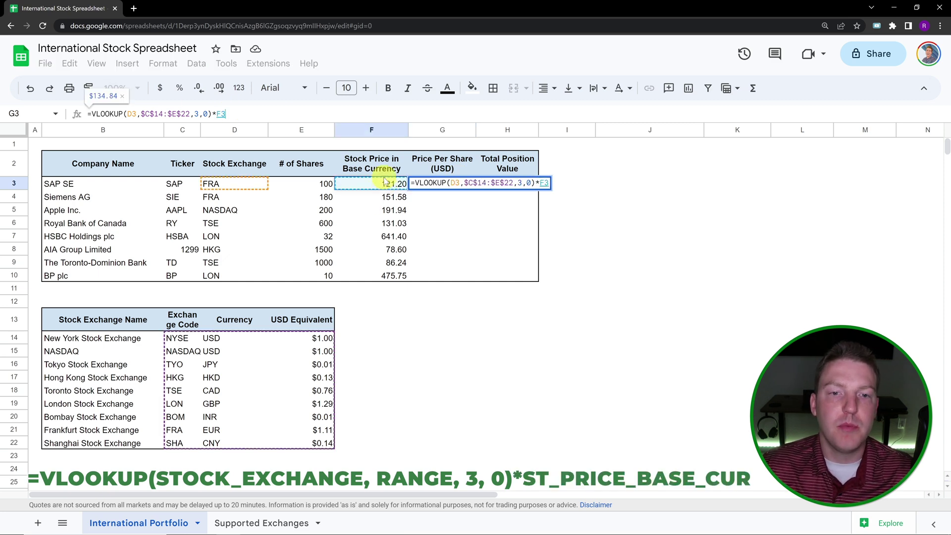
key("Return")
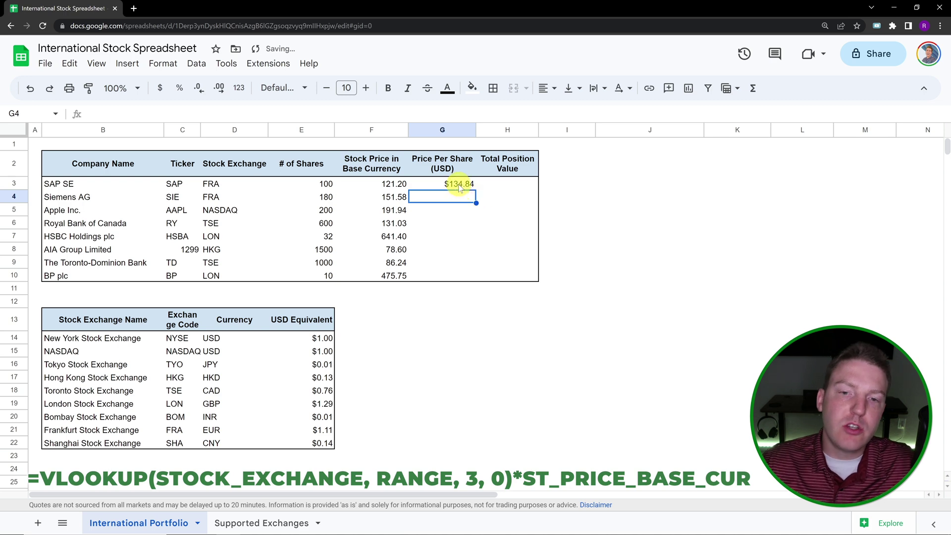
Step: Paste the G3 formula only into G4:G10 for the remaining stocks
left_click(459, 187)
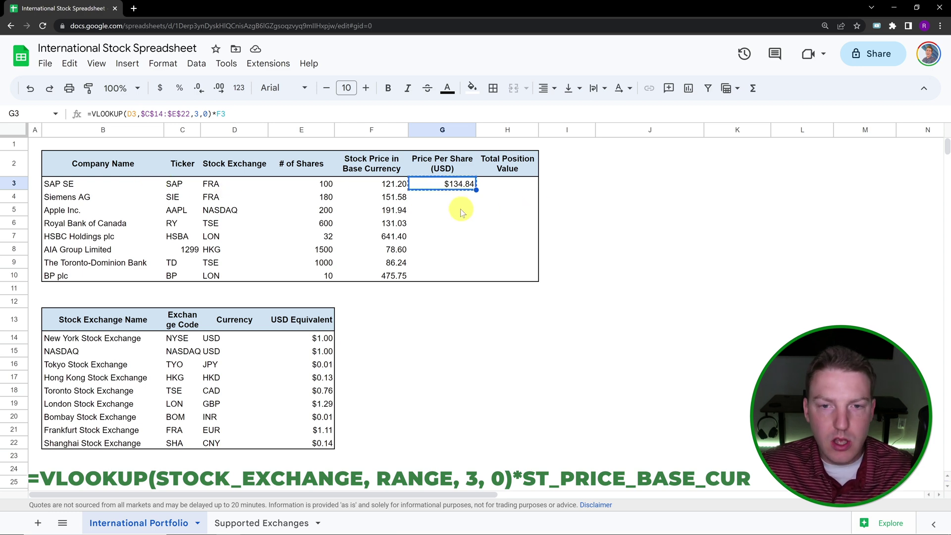
key("ctrl+c")
left_click_drag(454, 203, 450, 276)
right_click(446, 235)
mouse_move(600, 210)
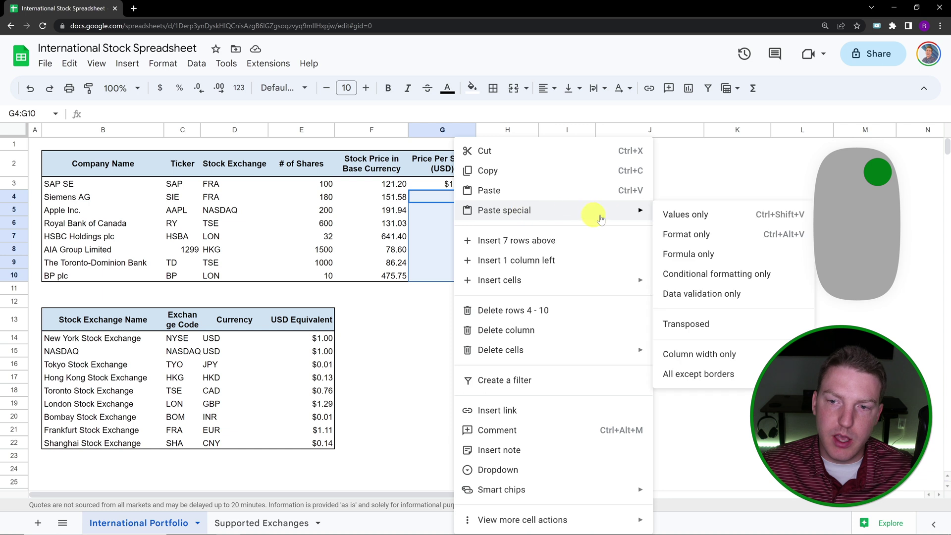
left_click(700, 261)
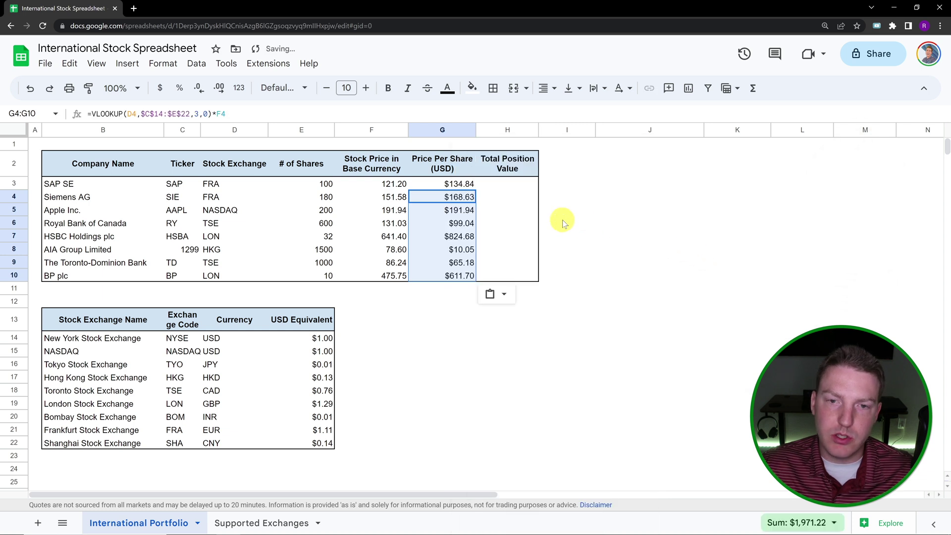
left_click(584, 212)
left_click(505, 185)
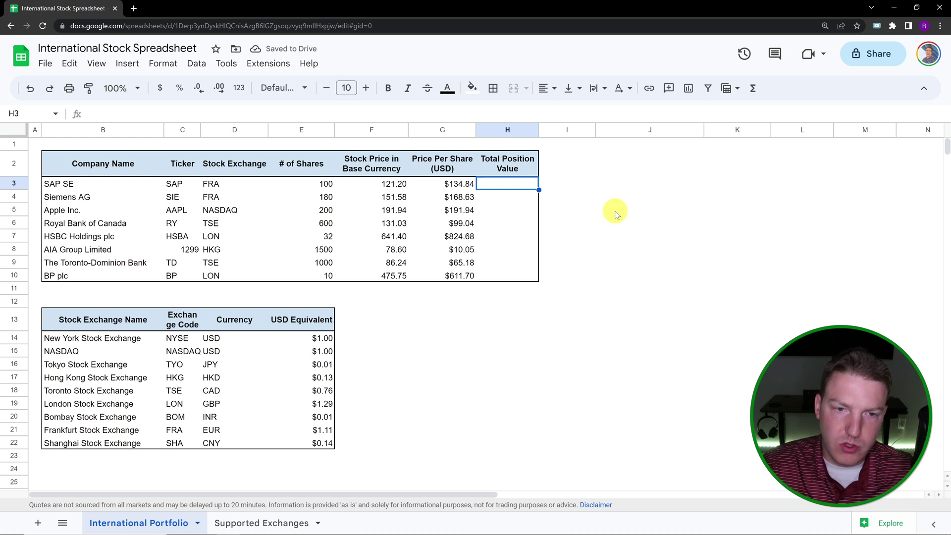
Step: Enter =G3*E3 in H3 for SAP SE's total position value, undoing the autofill
type("=")
key("Left")
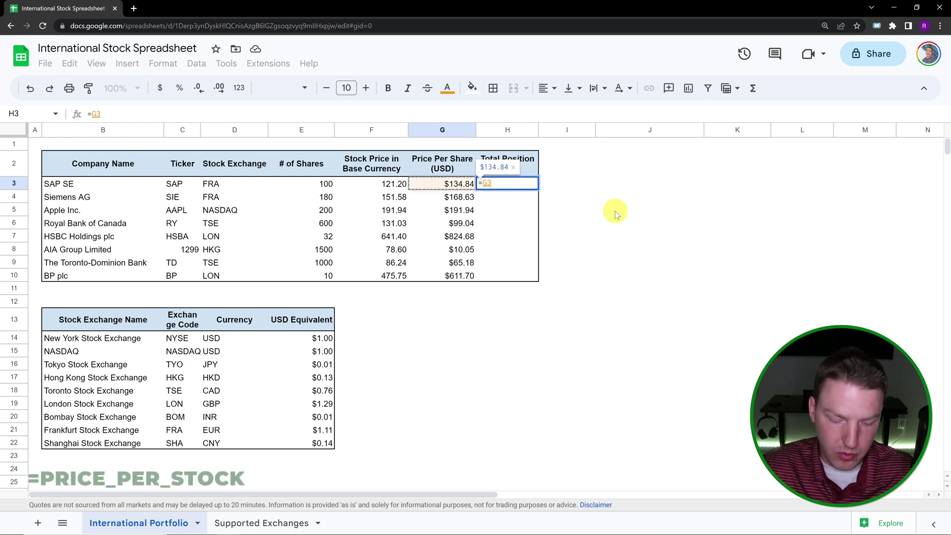
type("*")
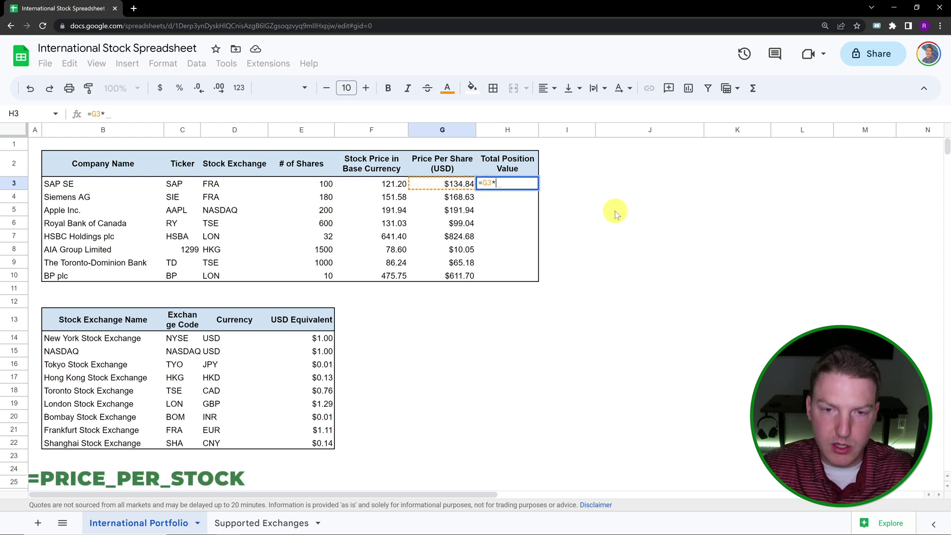
left_click(326, 183)
key("Return")
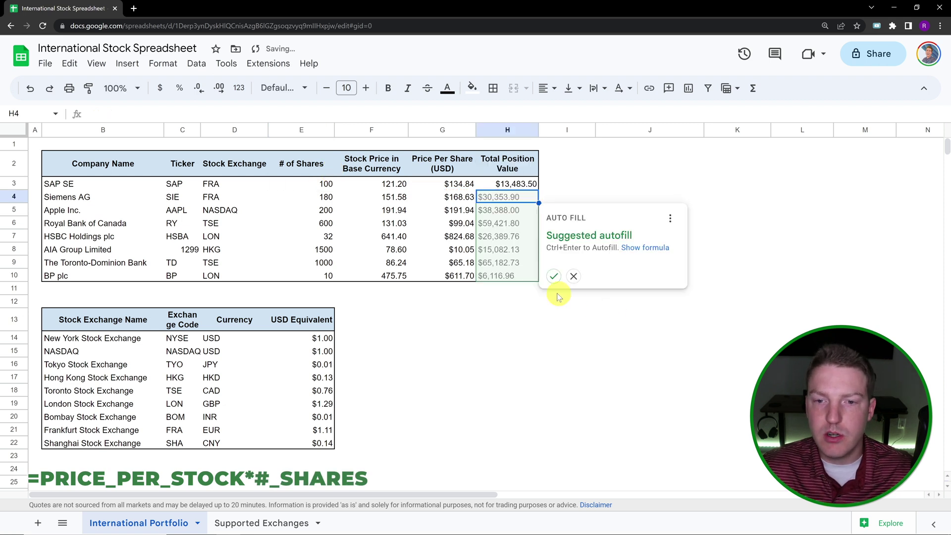
left_click(553, 276)
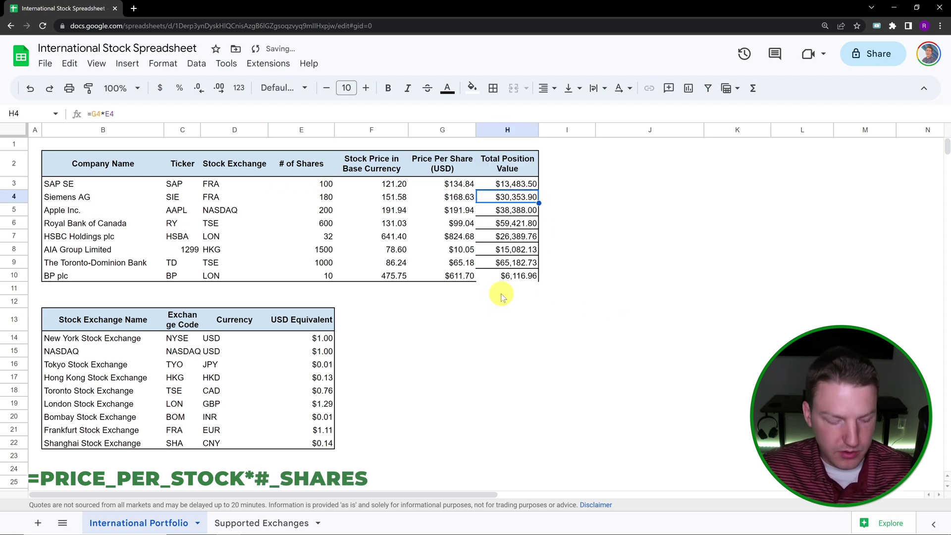
key("ctrl+z")
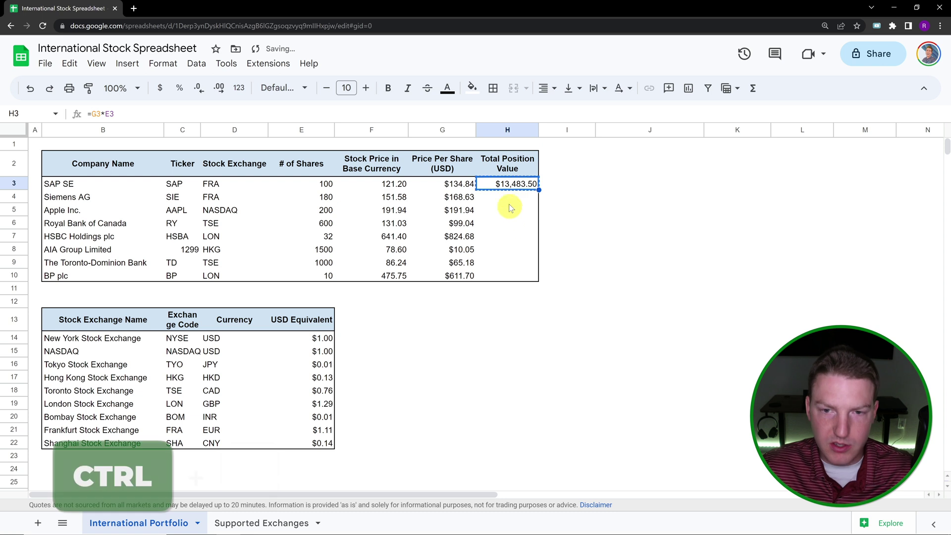
Step: Paste the =G3*E3 formula only into H3:H10 for all eight holdings
key("ctrl+c")
left_click_drag(509, 184, 508, 277)
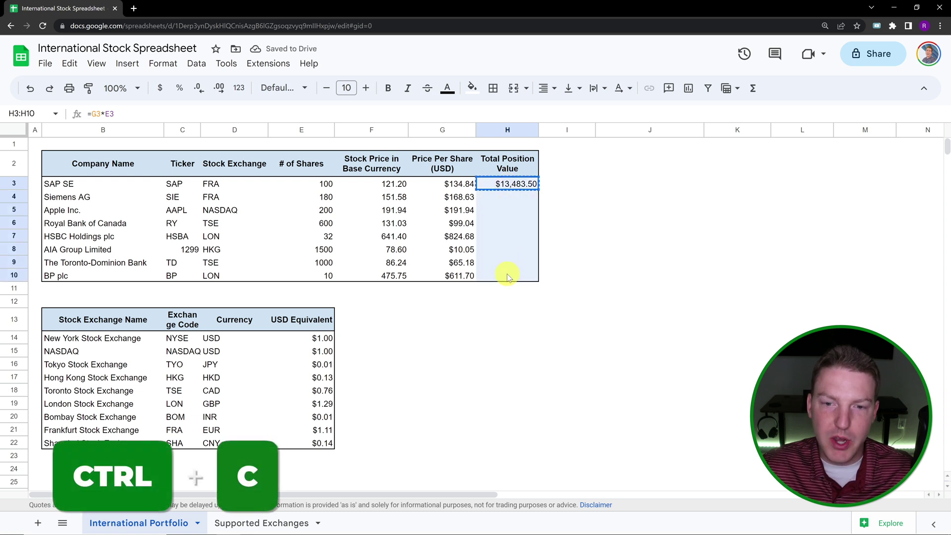
right_click(492, 206)
mouse_move(555, 229)
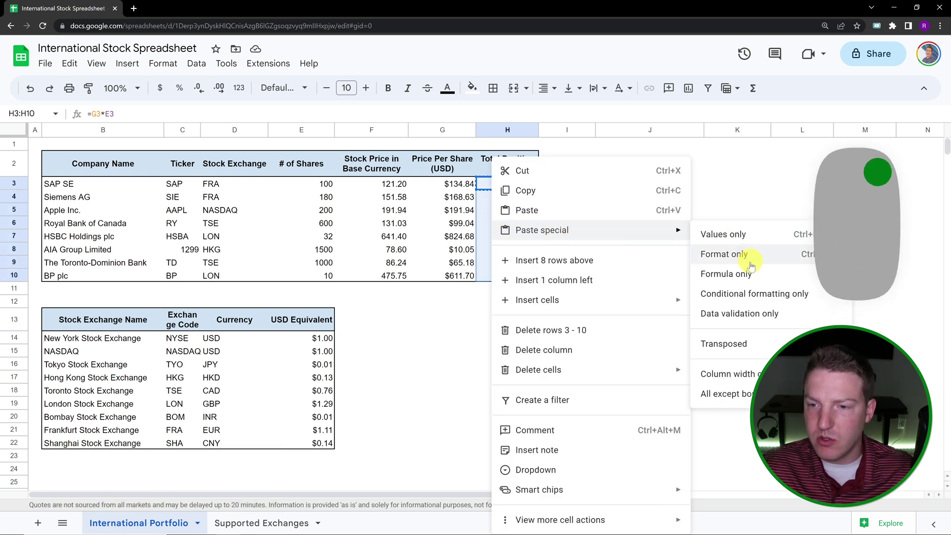
left_click(738, 274)
left_click(570, 263)
left_click(504, 301)
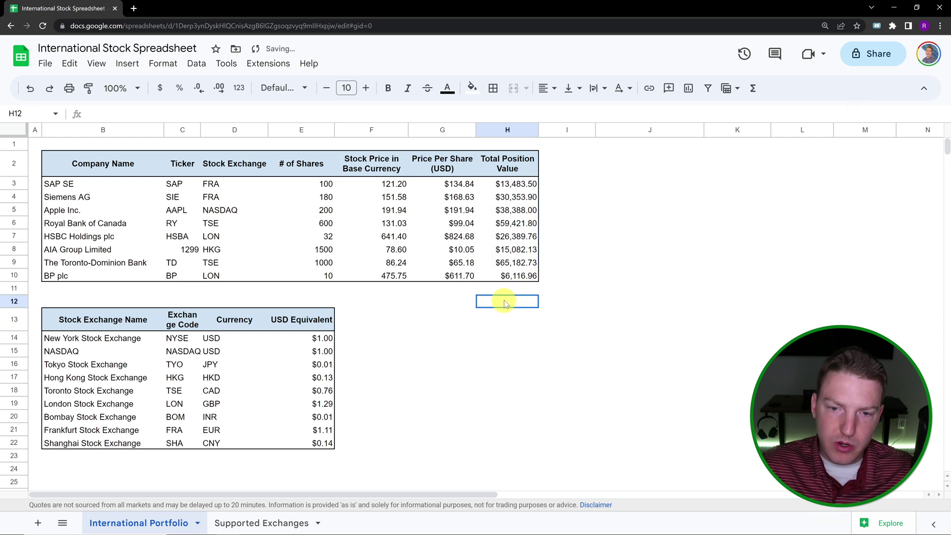
left_click(511, 286)
Step: Total H3:H10 with =SUM(H3:H10) in H11, giving $254,418.76, and verify the formula
type("=SUM(H3:H10)")
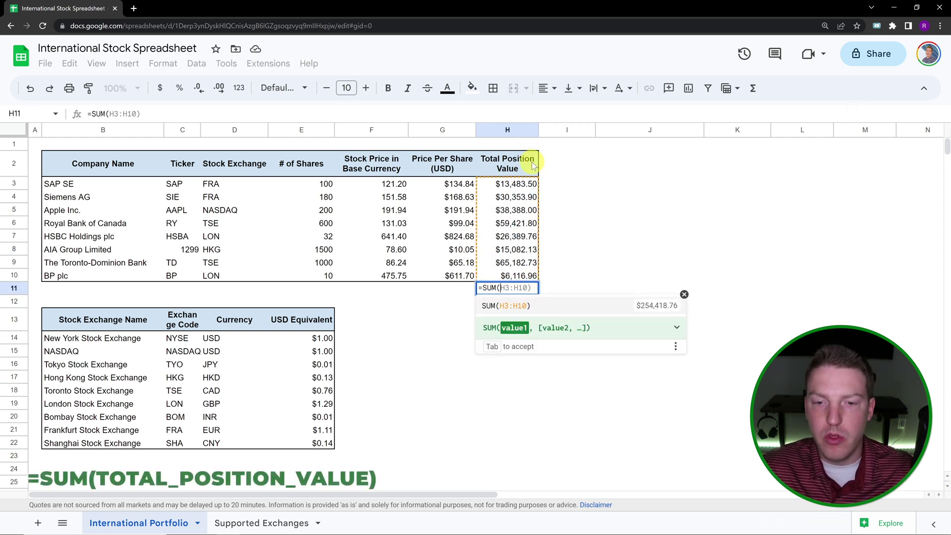
key("Return")
left_click(620, 278)
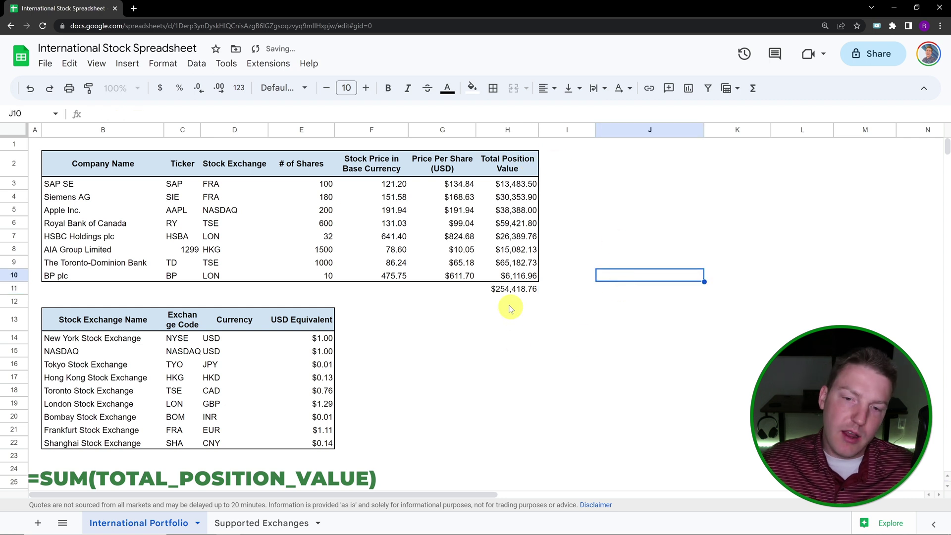
left_click(503, 289)
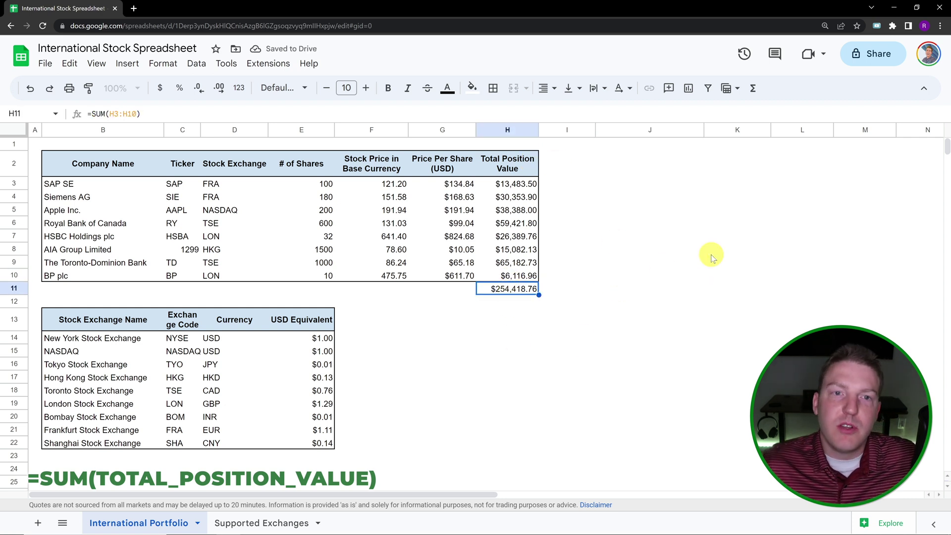